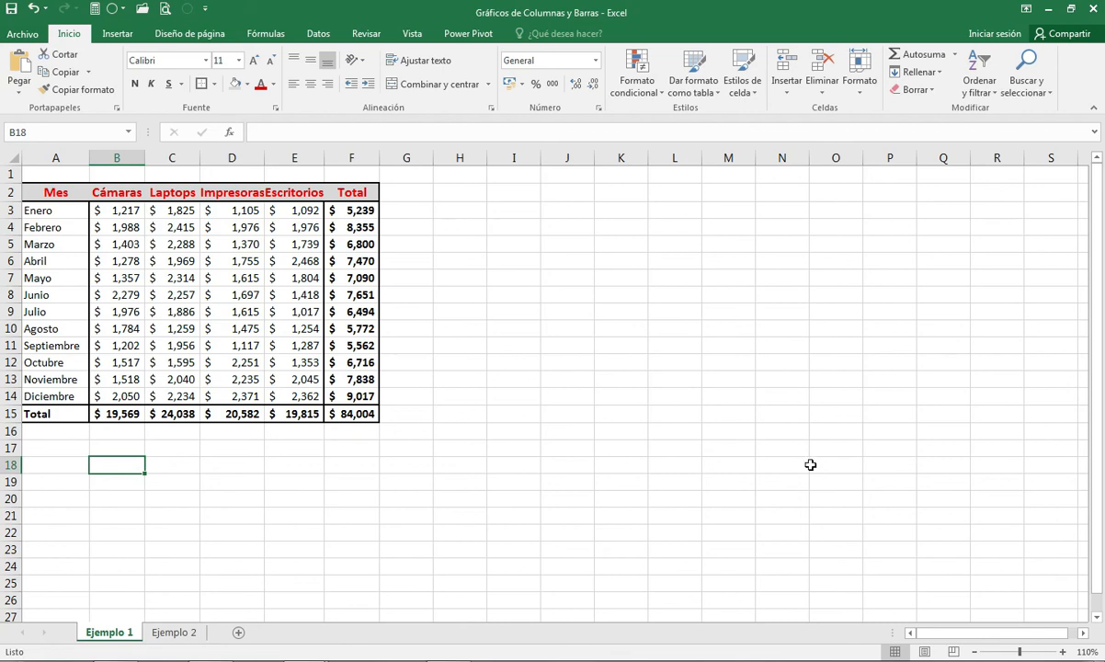
click(184, 347)
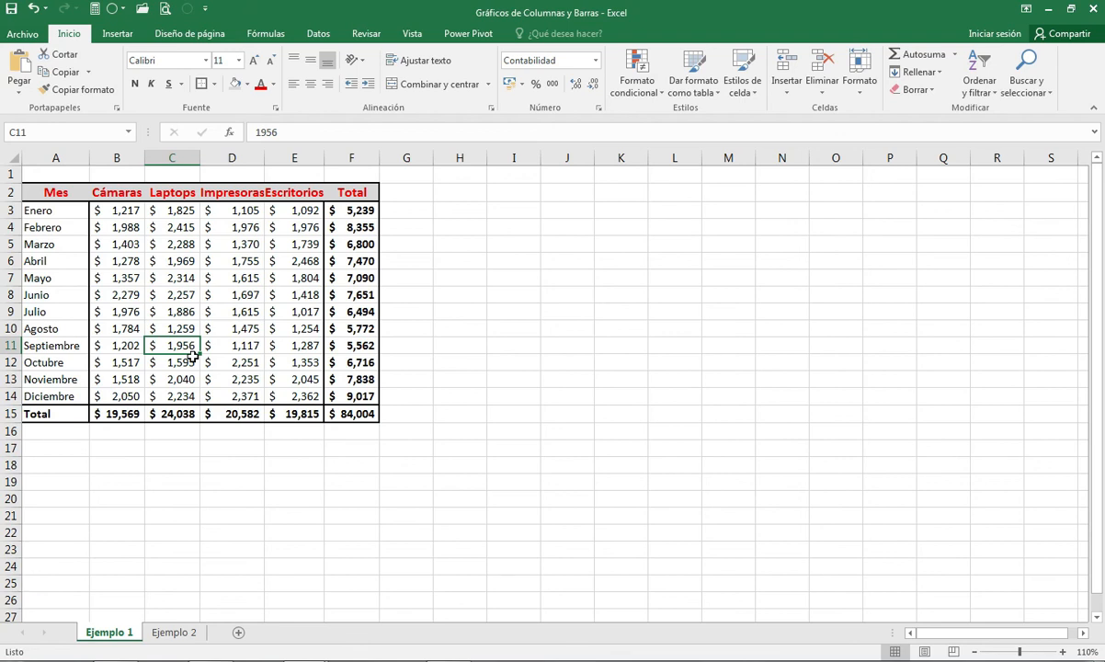
click(170, 311)
click(106, 297)
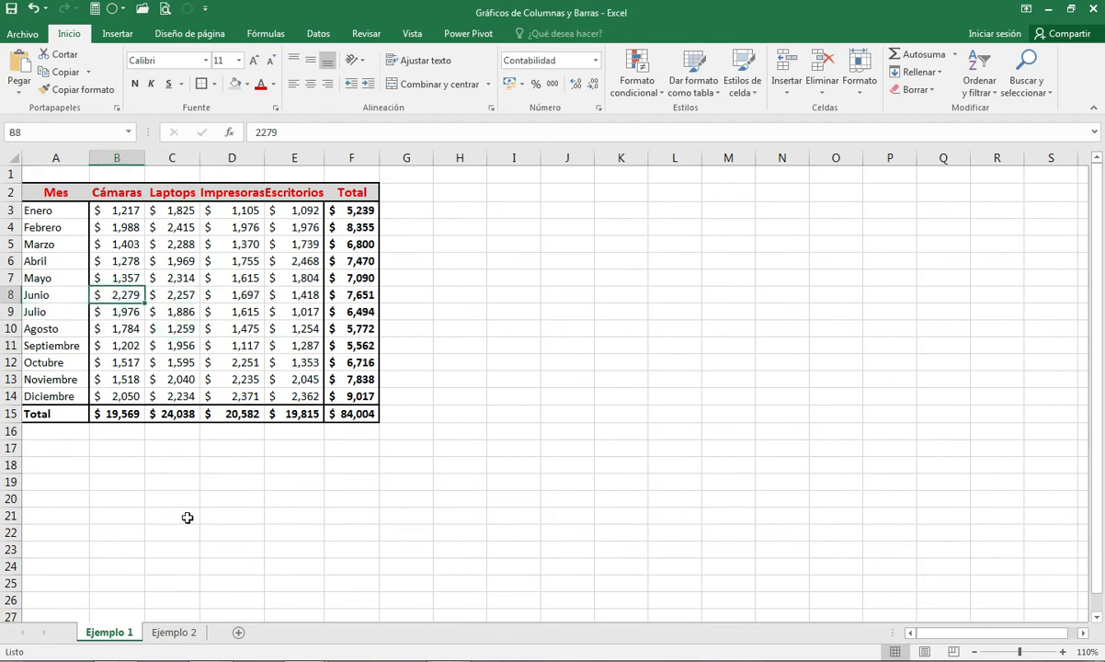
click(183, 344)
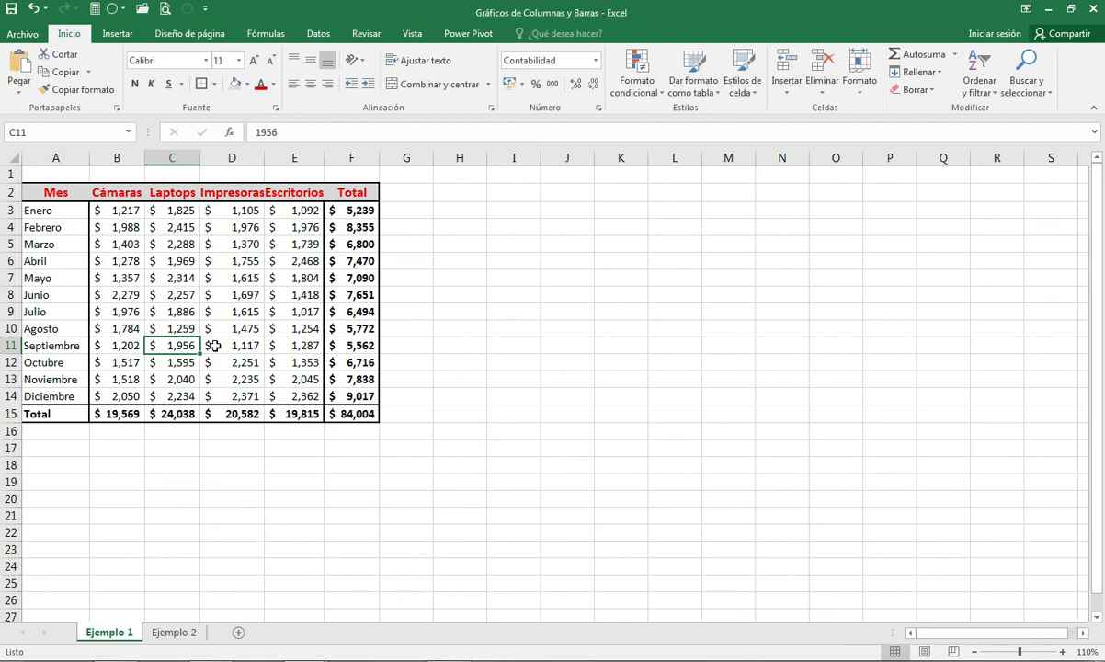
- Insert a 2-D clustered column chart from the monthly sales table and move it beside the table, clear of the data
click(164, 243)
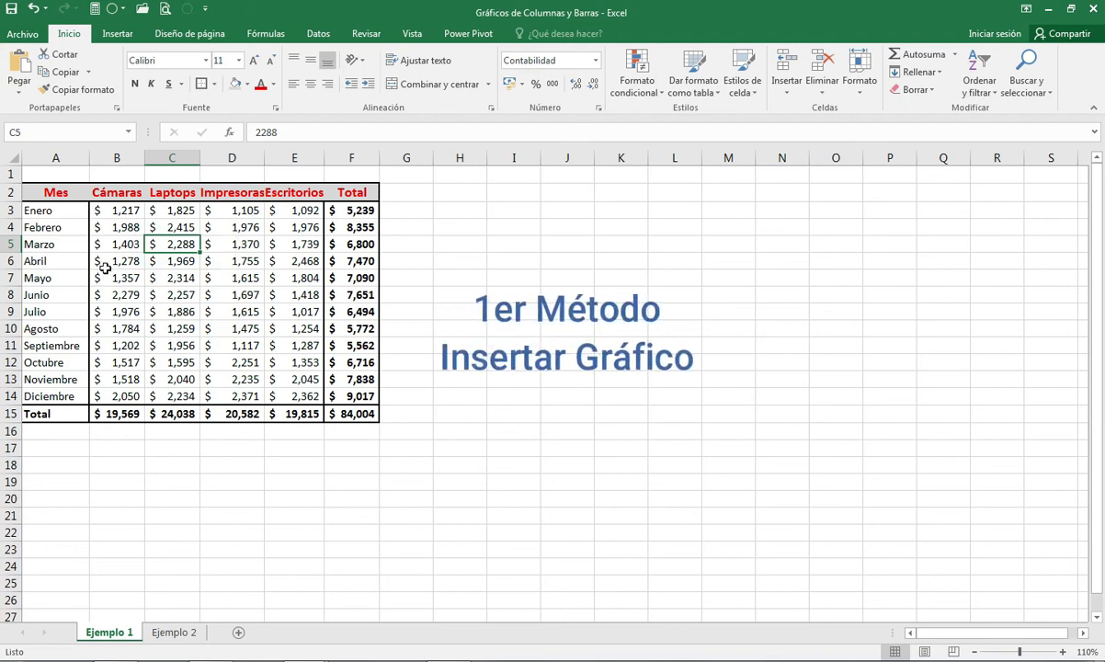
click(120, 37)
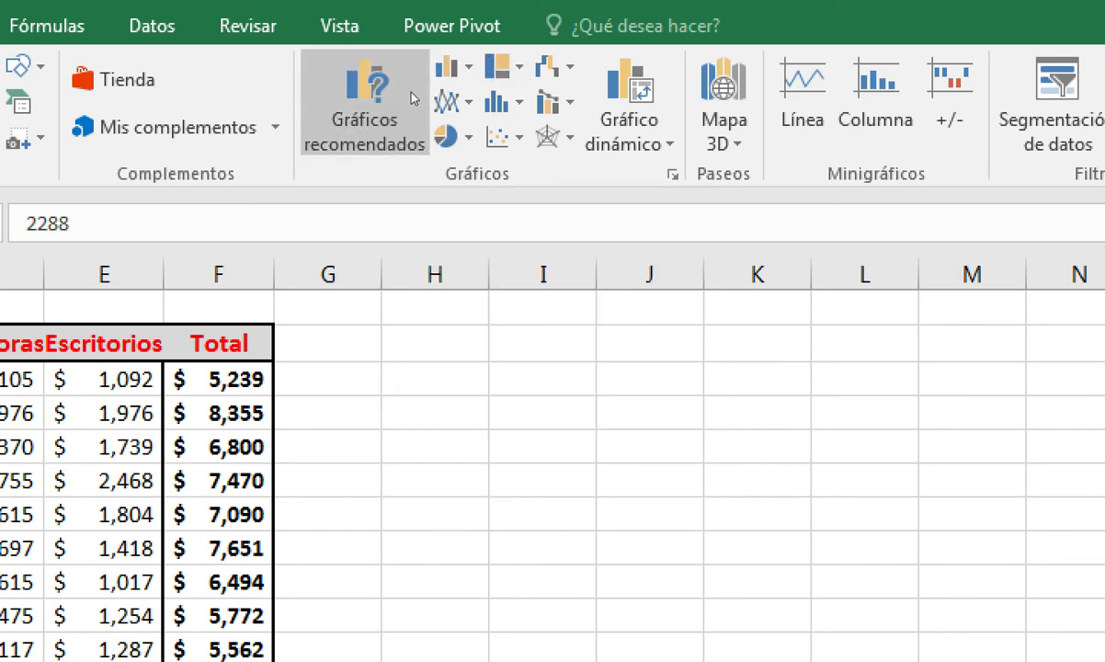
click(474, 58)
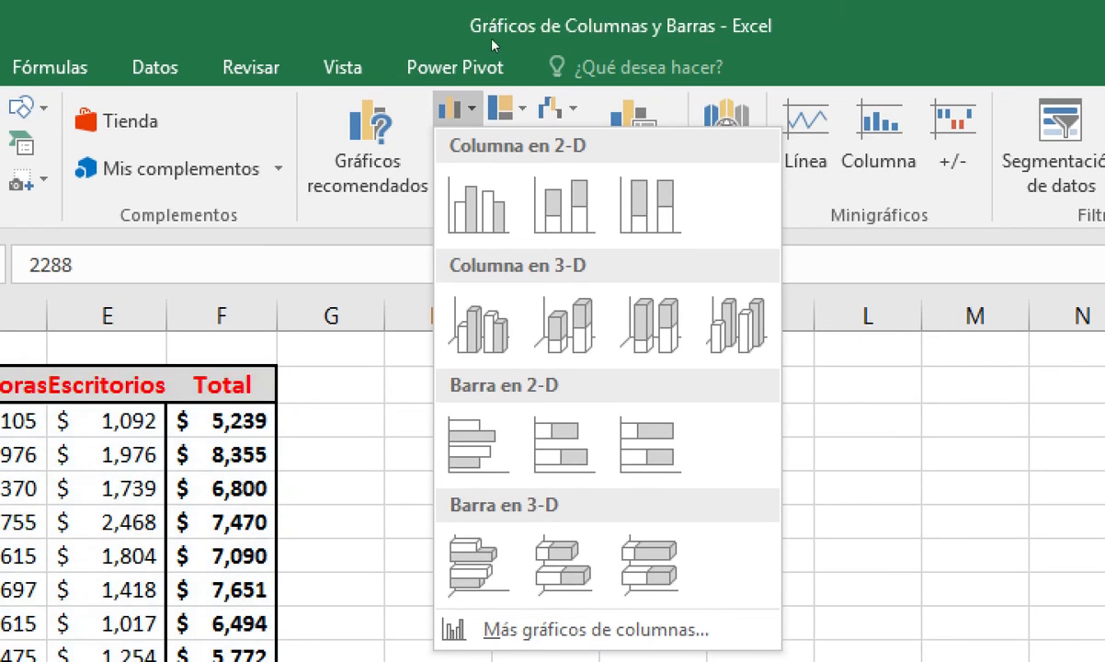
click(504, 106)
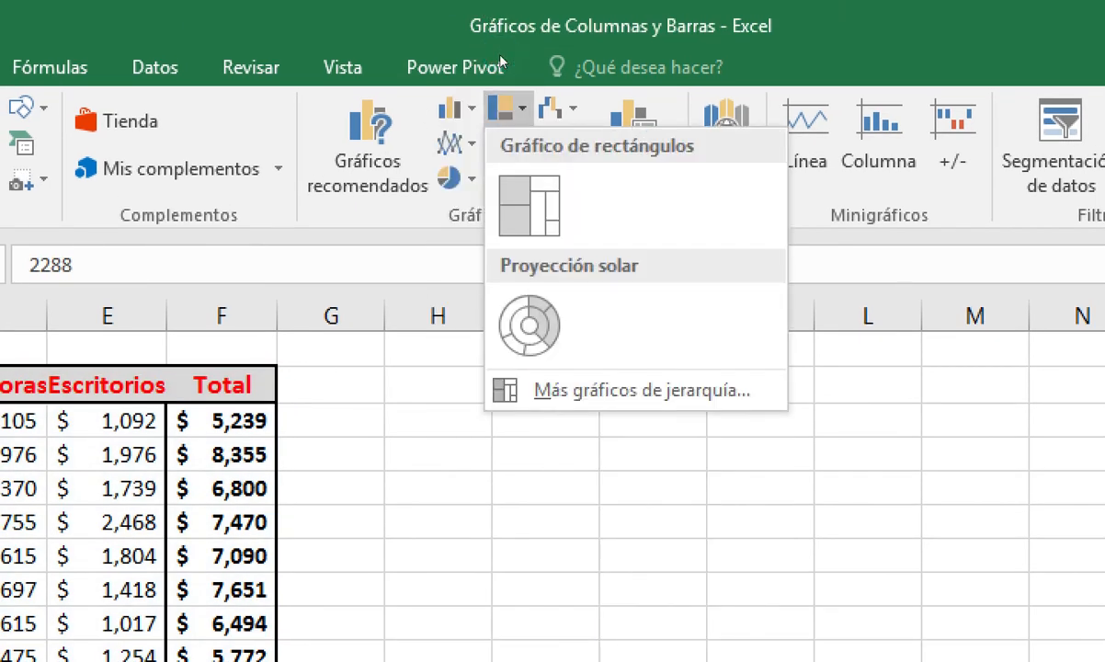
click(505, 107)
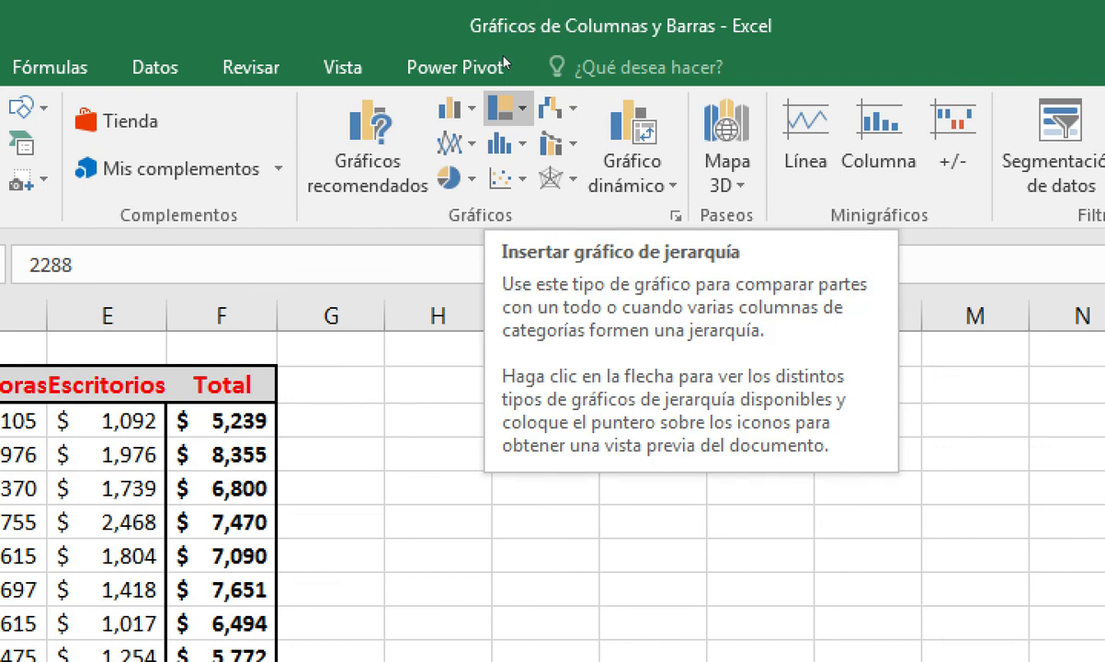
click(464, 107)
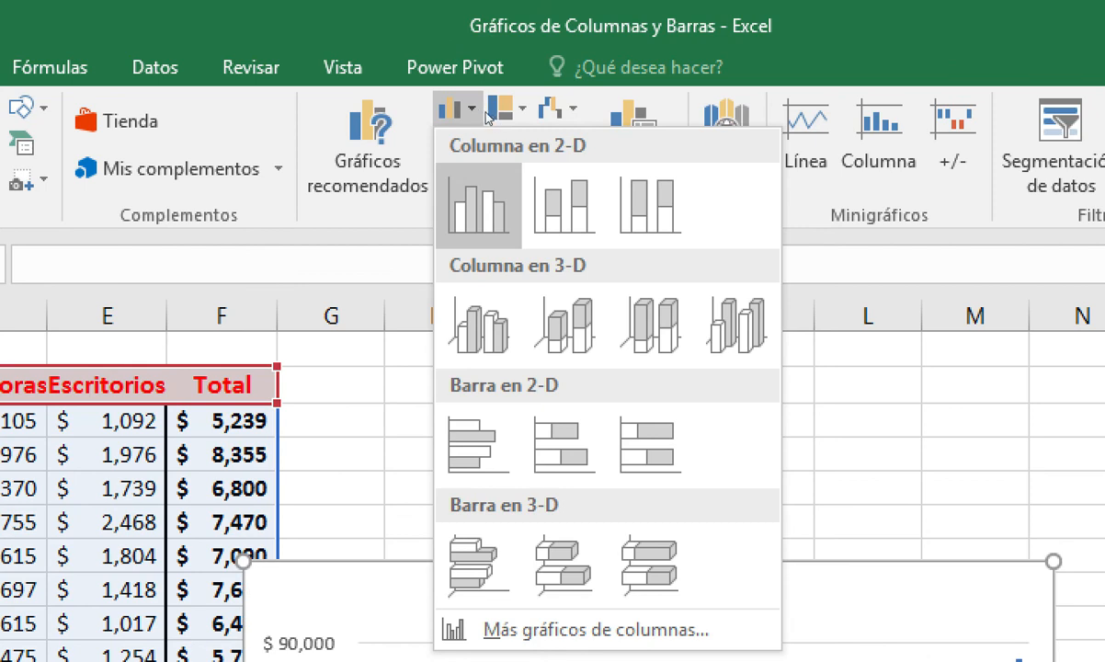
click(487, 220)
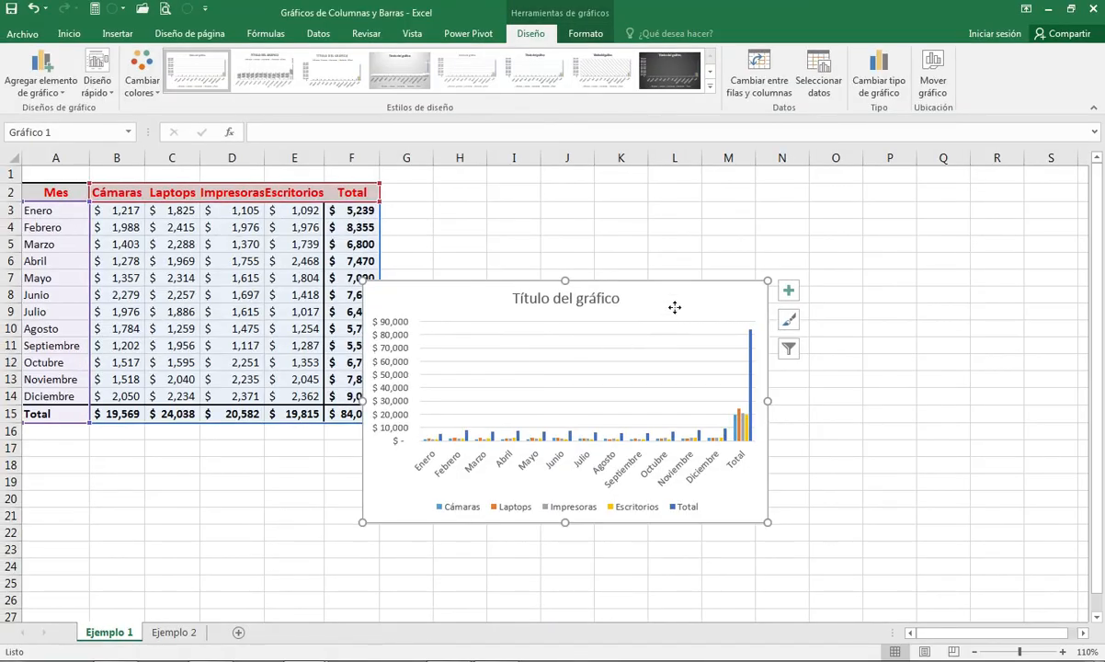
drag(673, 309, 732, 227)
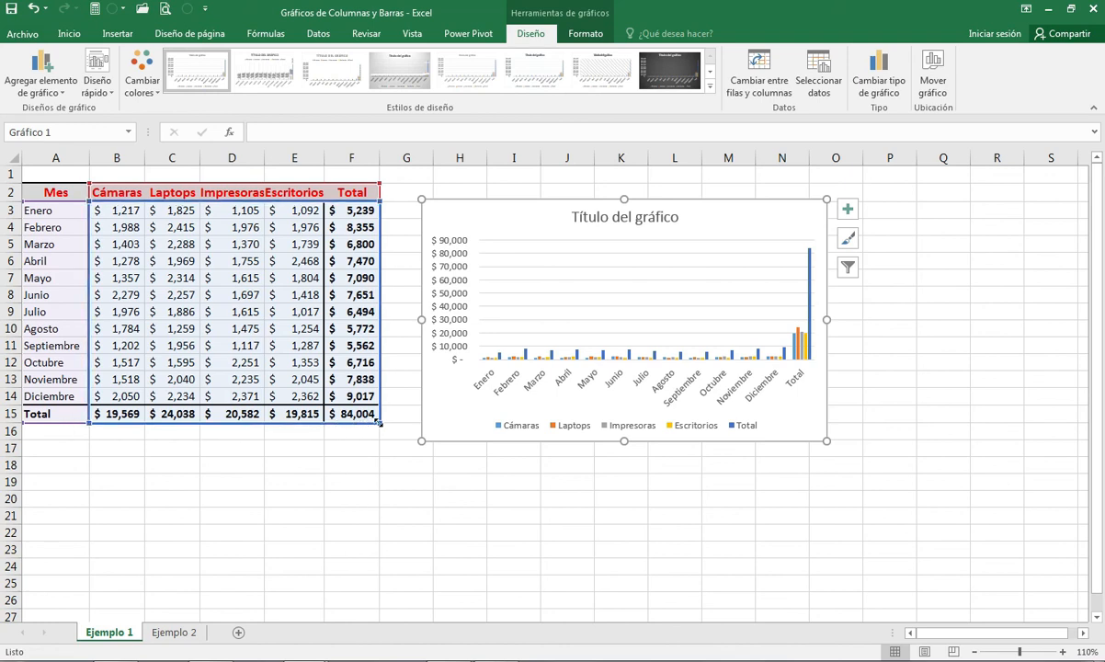
- Reduce the chart's source data to A2:E14, excluding the Total row and column, and reposition the chart beside the table
drag(378, 422, 317, 414)
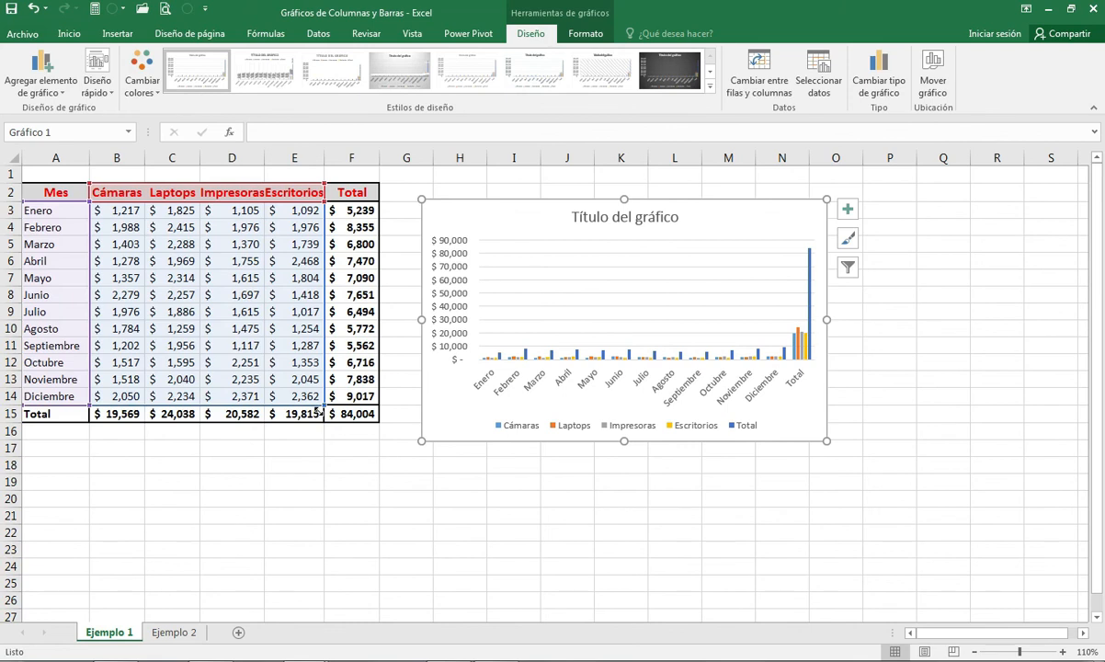
drag(317, 411, 318, 411)
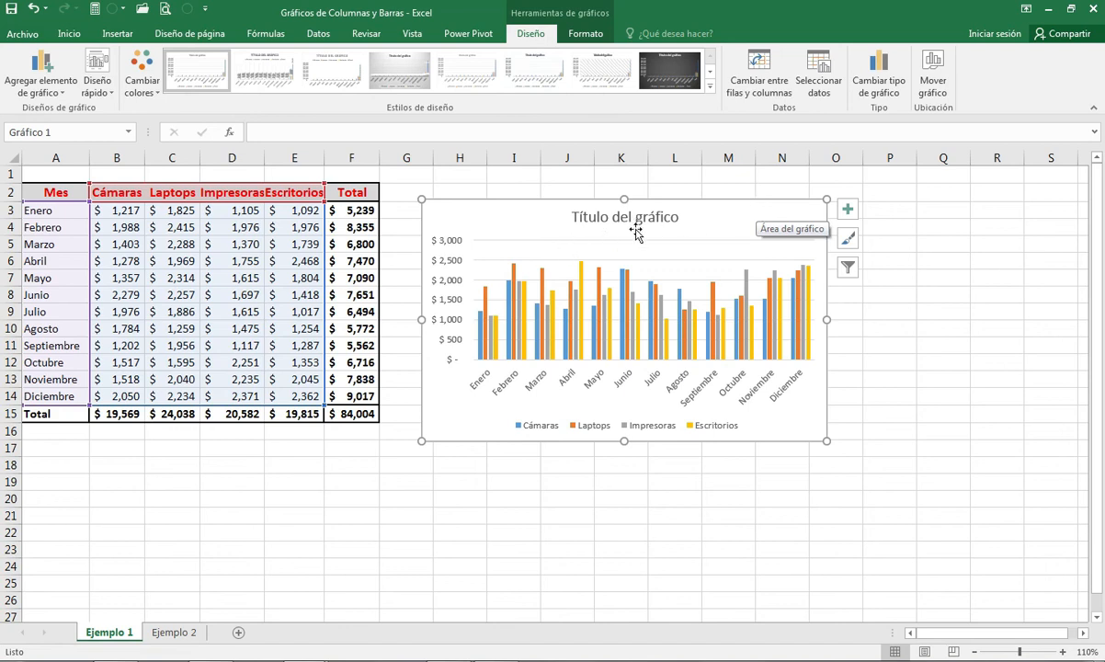
click(291, 371)
drag(530, 207, 548, 187)
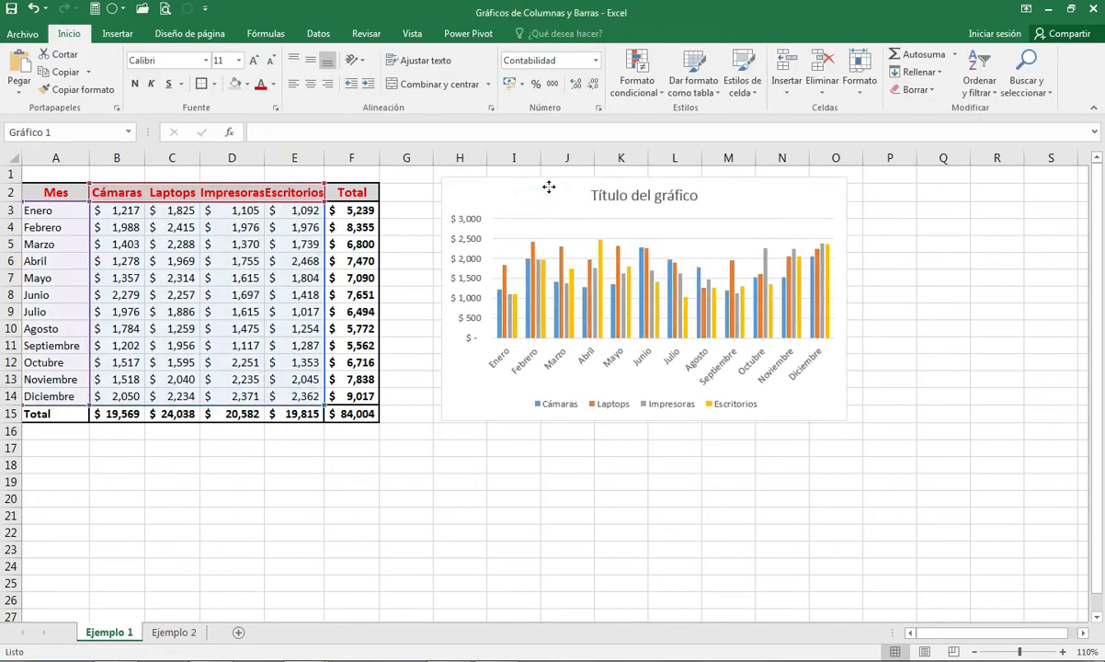
click(175, 311)
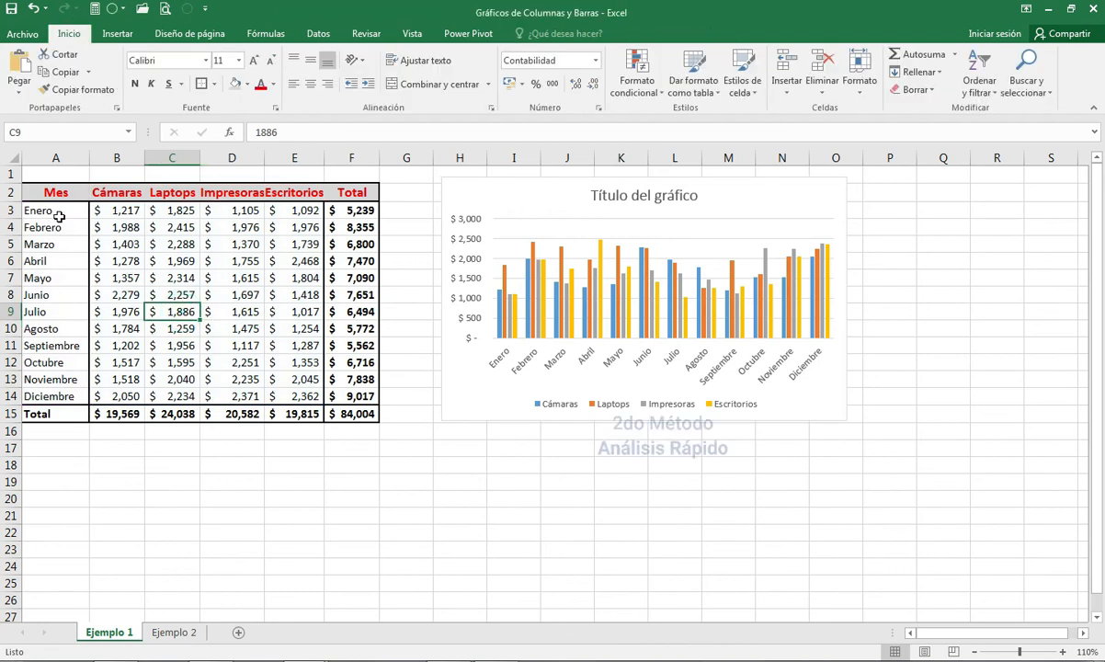
- Insert a second clustered column chart for the range A2:E14 with Quick Analysis
drag(42, 192, 304, 396)
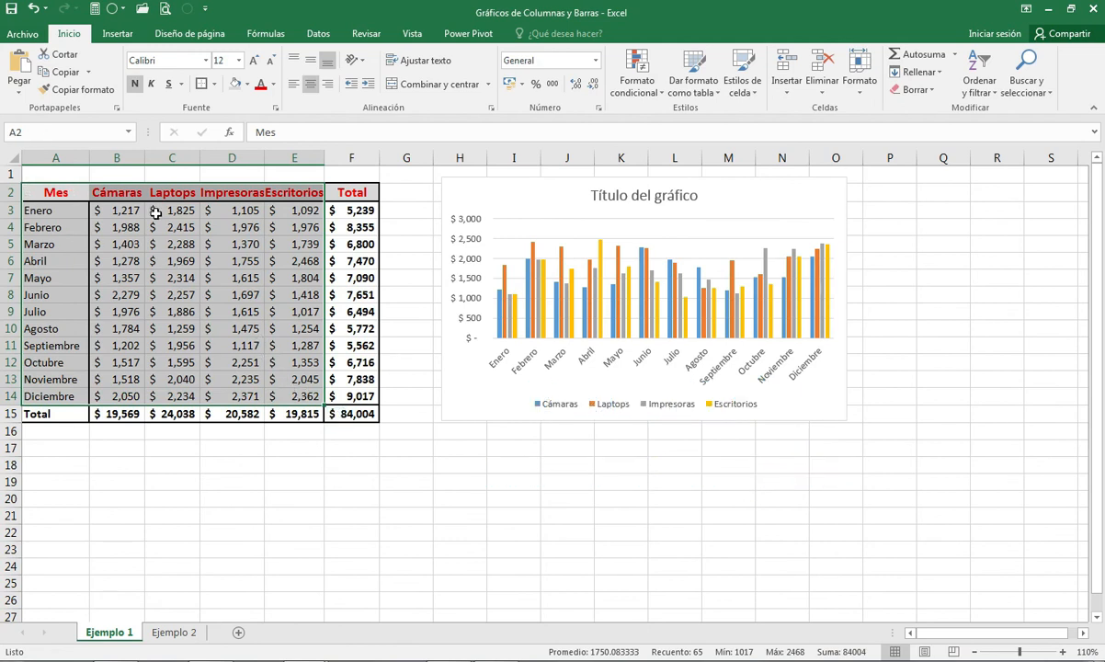
mouse_move(335, 416)
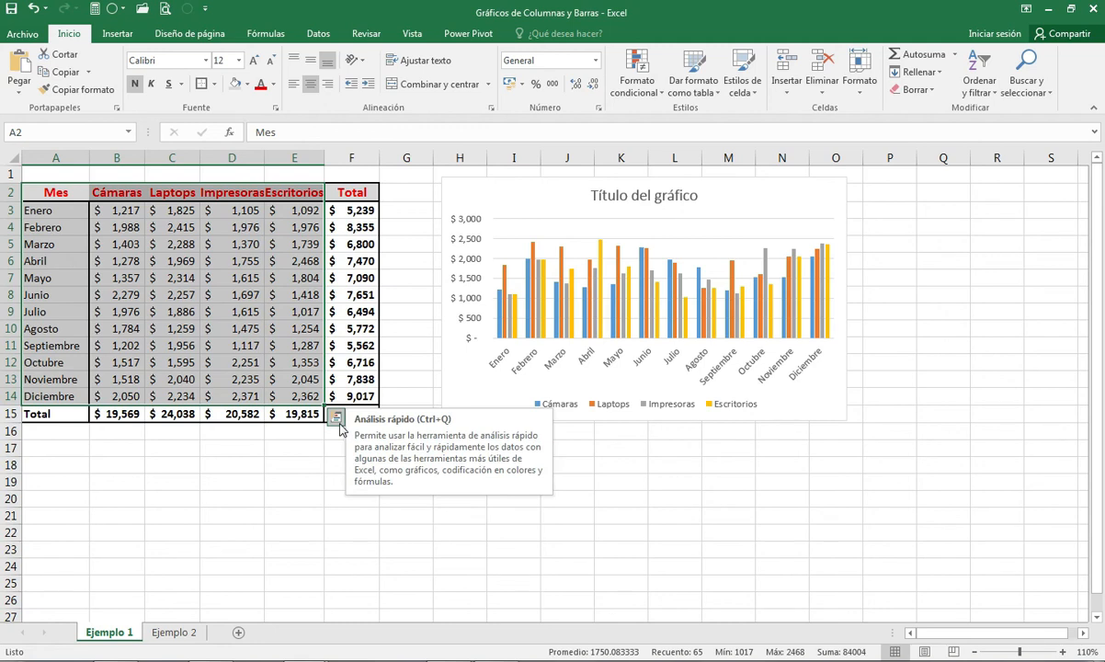
click(336, 418)
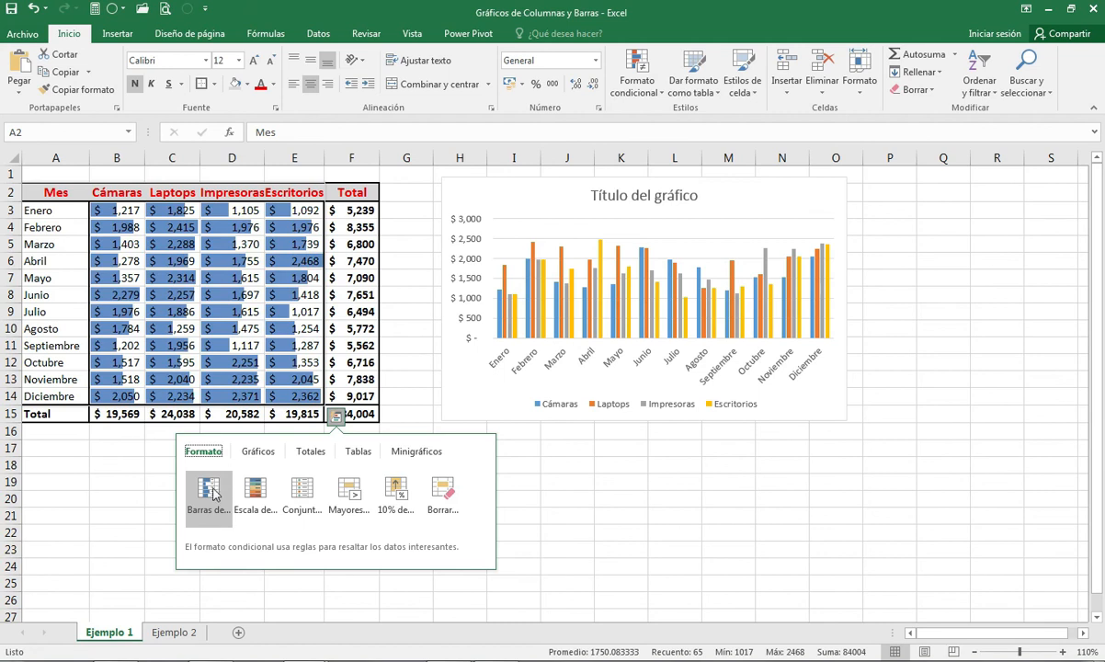
click(259, 454)
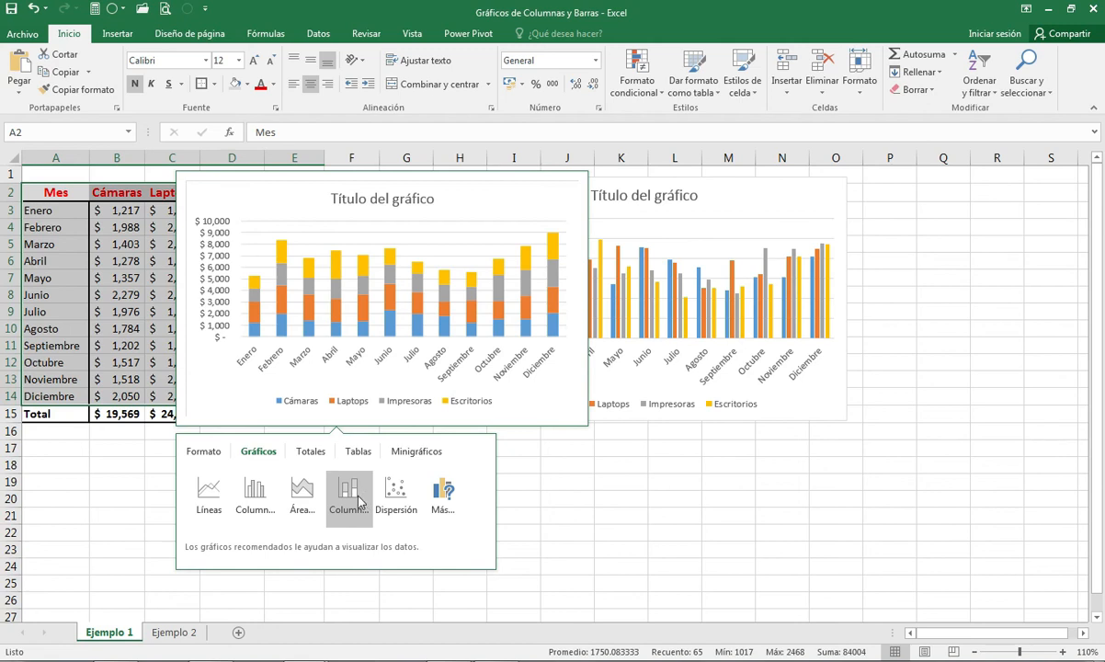
click(309, 451)
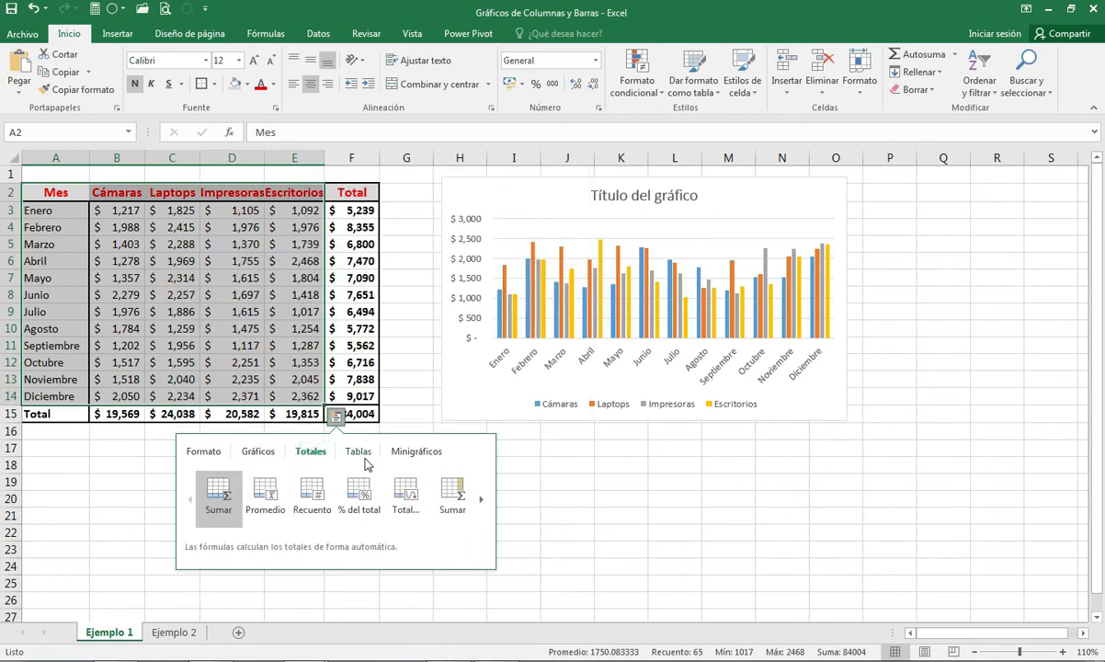
click(357, 451)
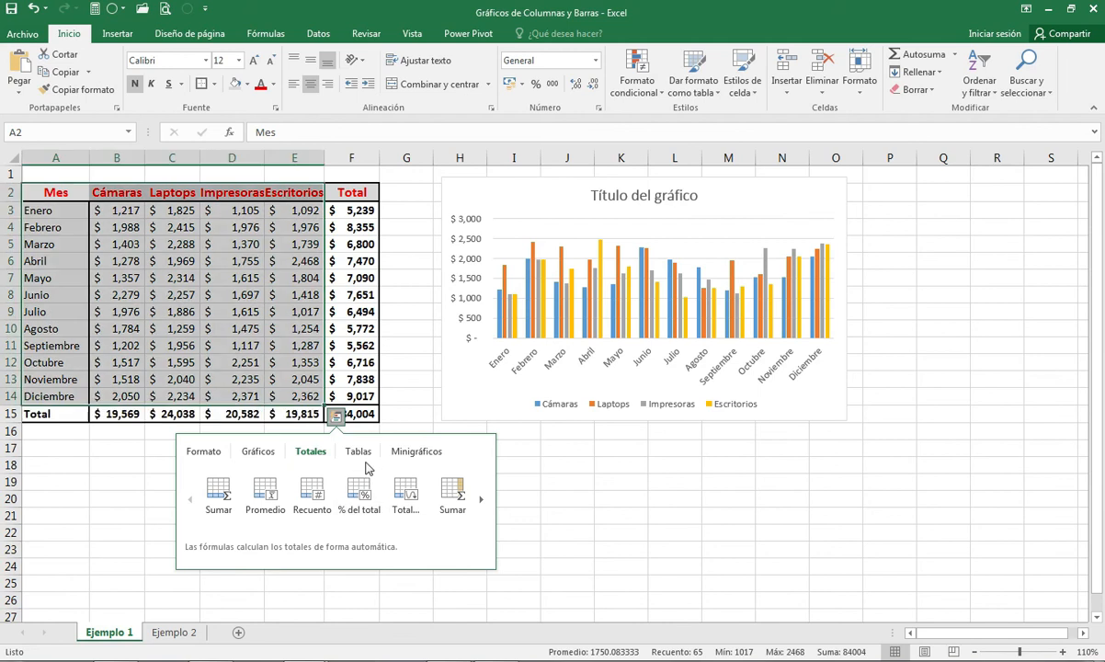
click(417, 451)
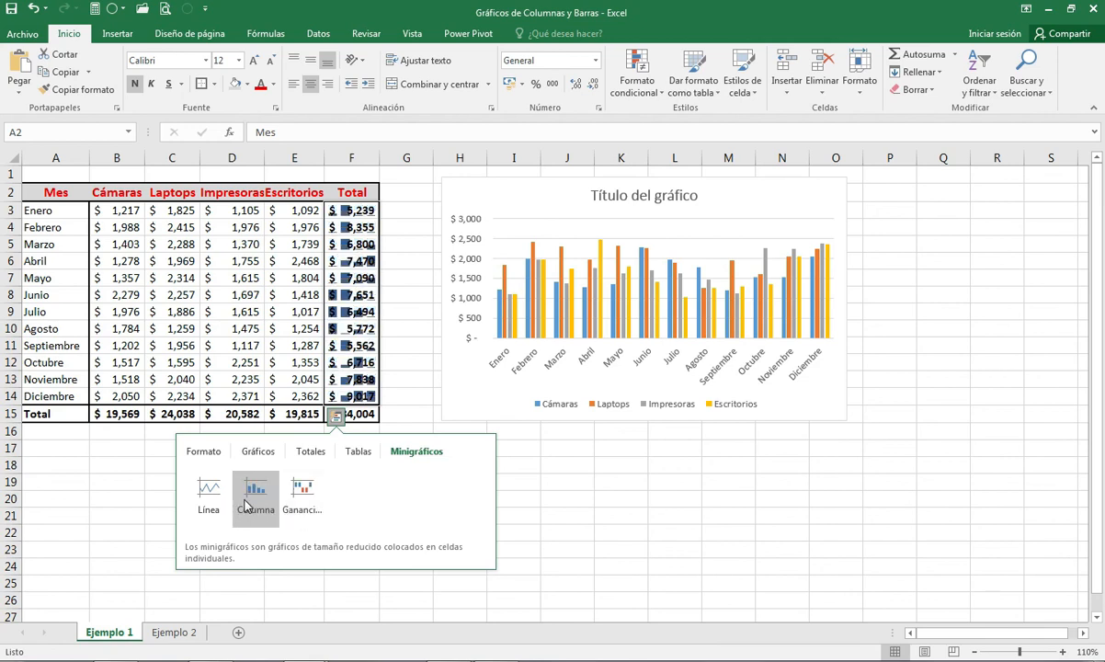
click(274, 459)
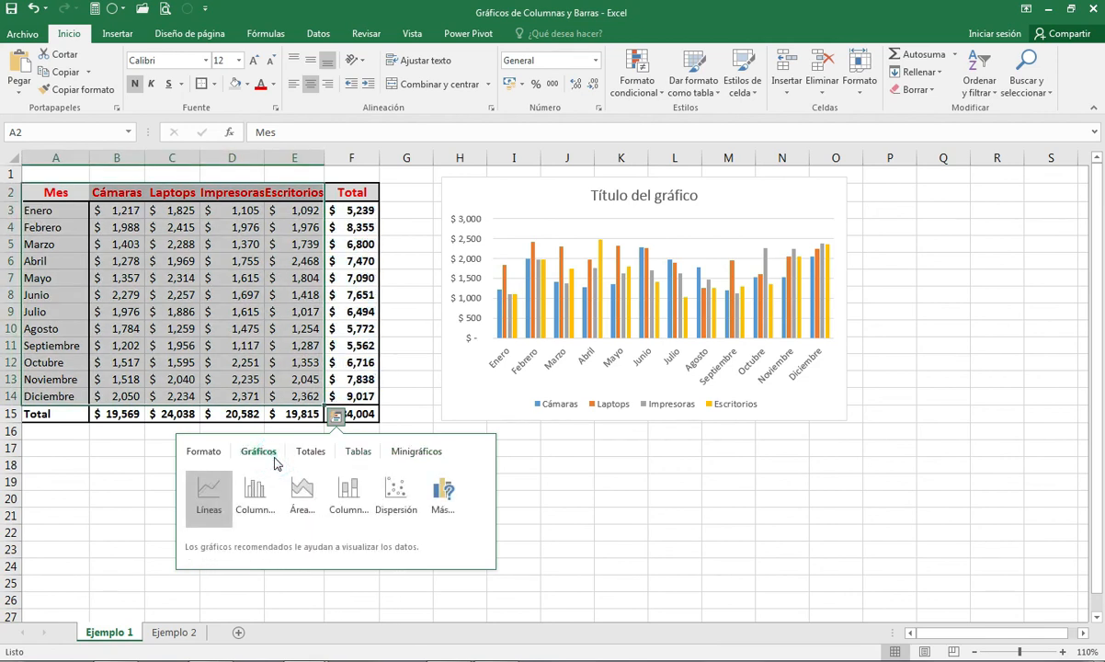
click(265, 515)
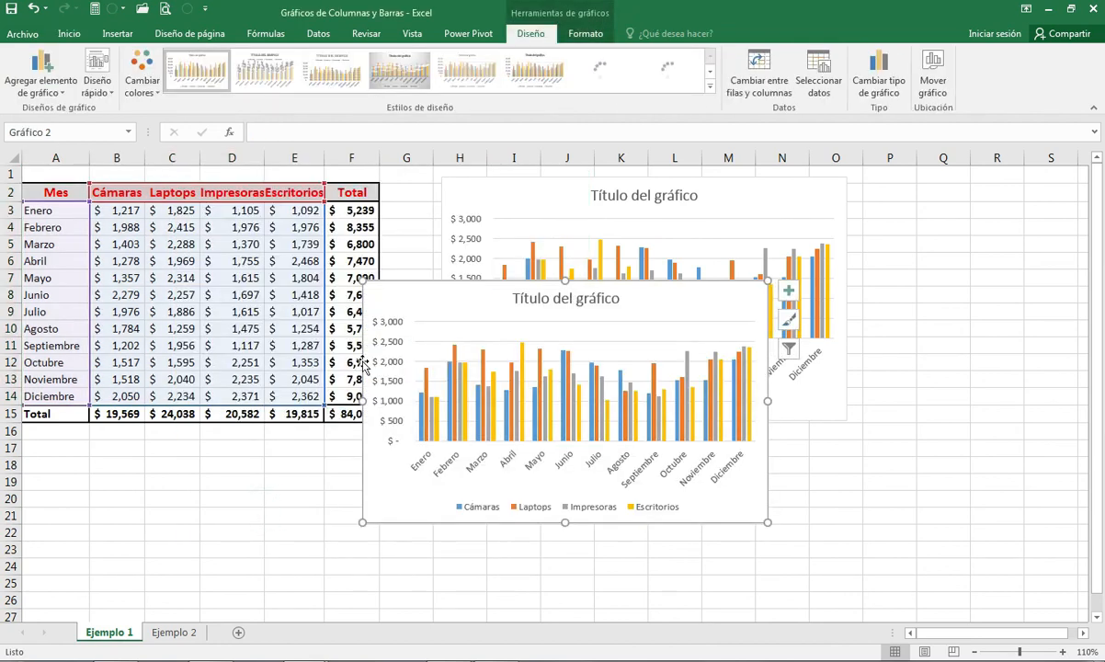
- Arrange the two charts side by side next to the table, narrowing column G to bring them closer
drag(647, 306, 787, 446)
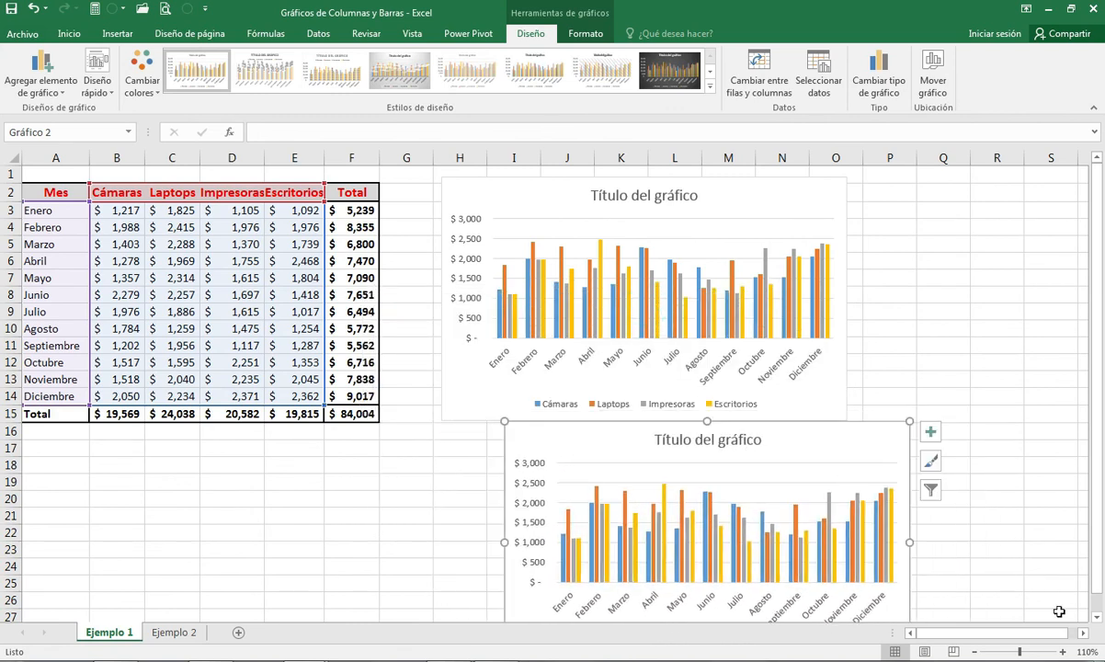
click(975, 651)
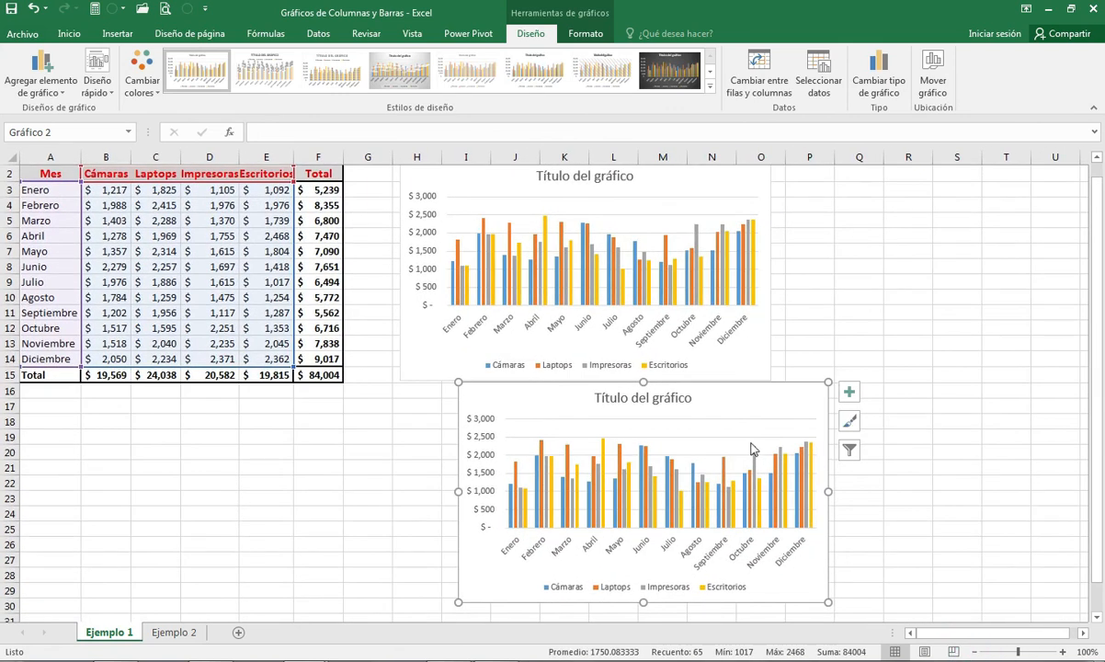
drag(488, 183, 474, 198)
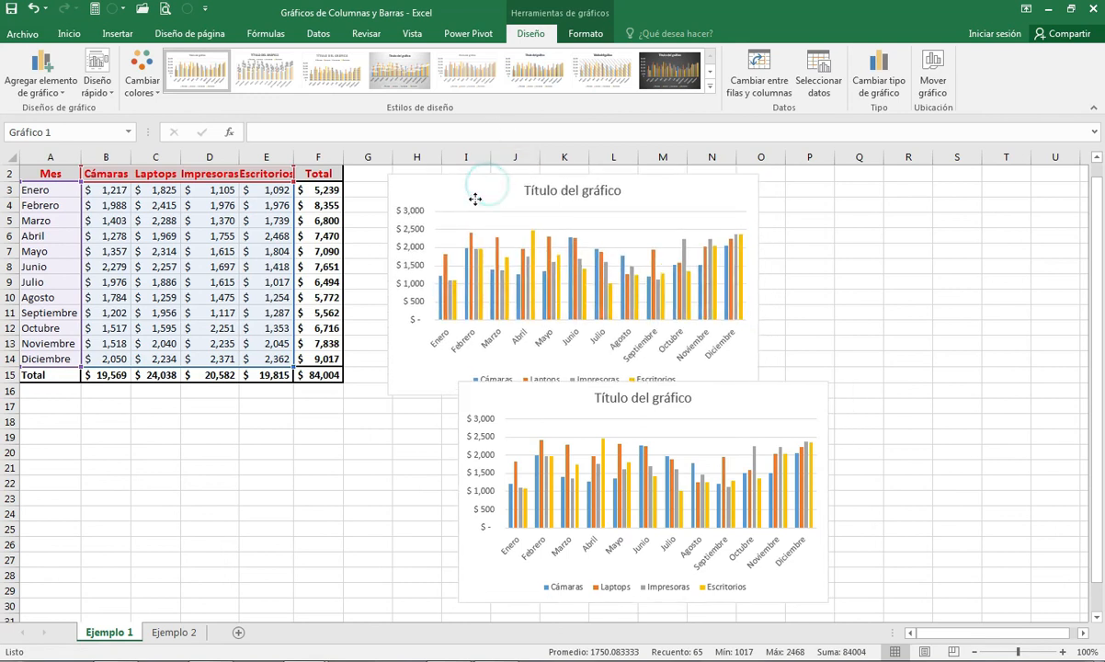
drag(548, 406, 851, 211)
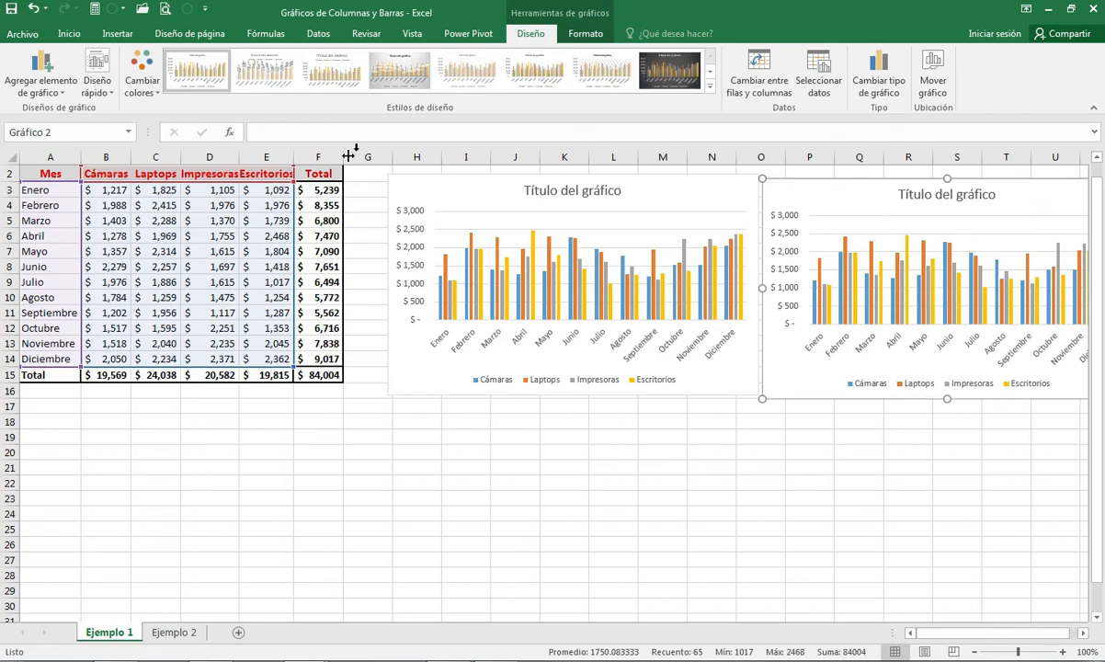
drag(392, 156, 361, 159)
drag(789, 193, 791, 184)
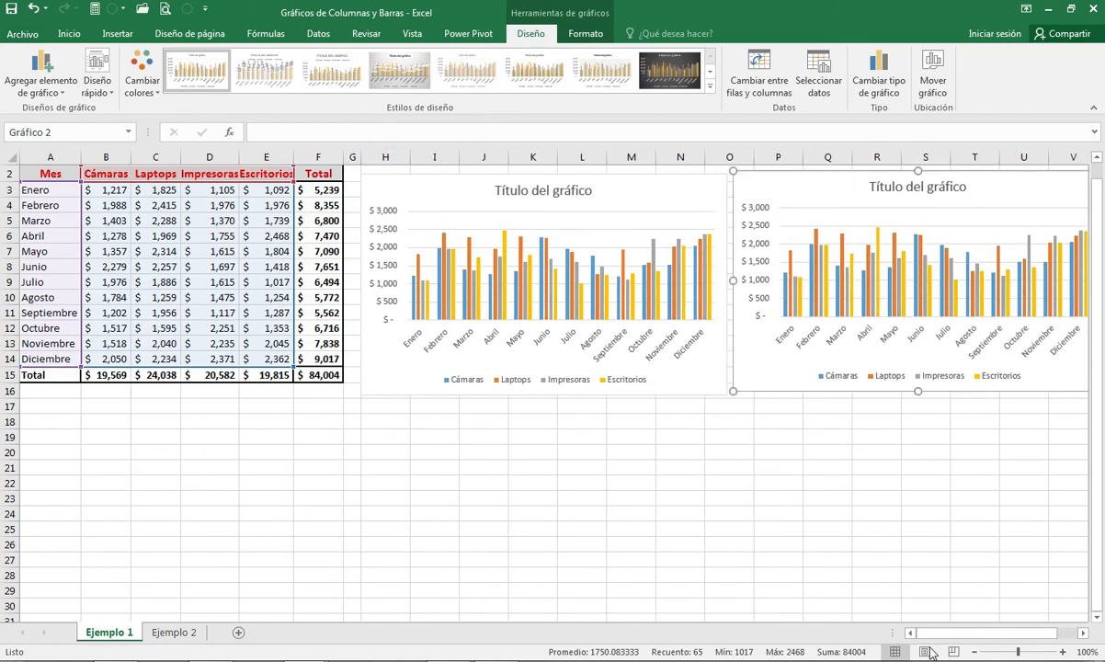
click(975, 650)
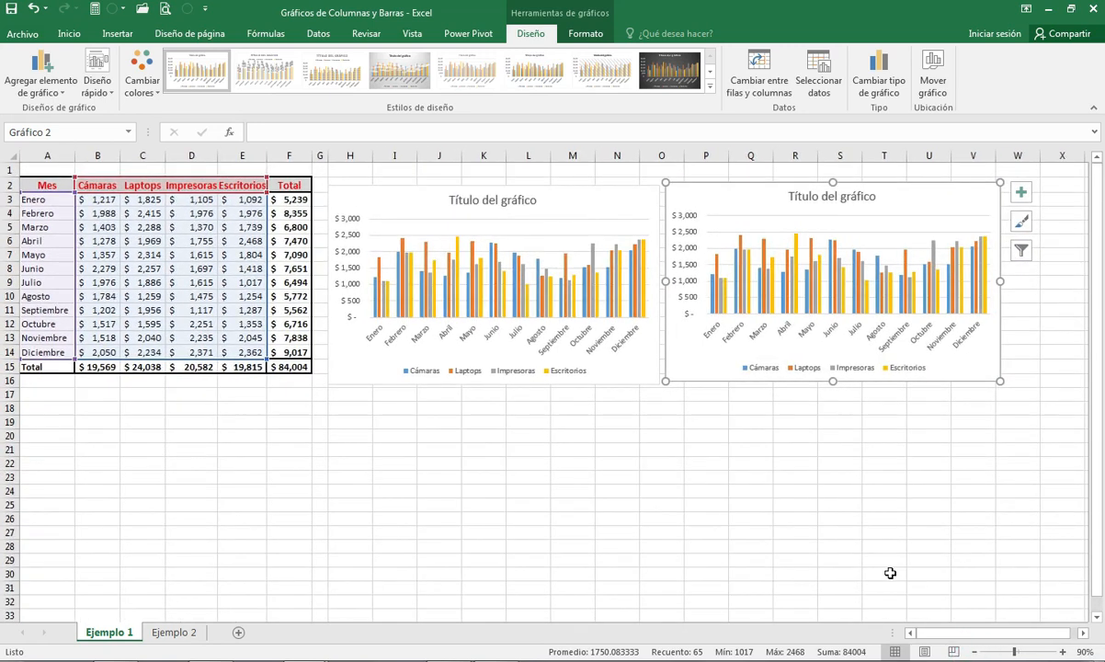
- Change the second chart to a 3-D stacked column type with the products as categories, and enlarge the chart slightly
click(923, 204)
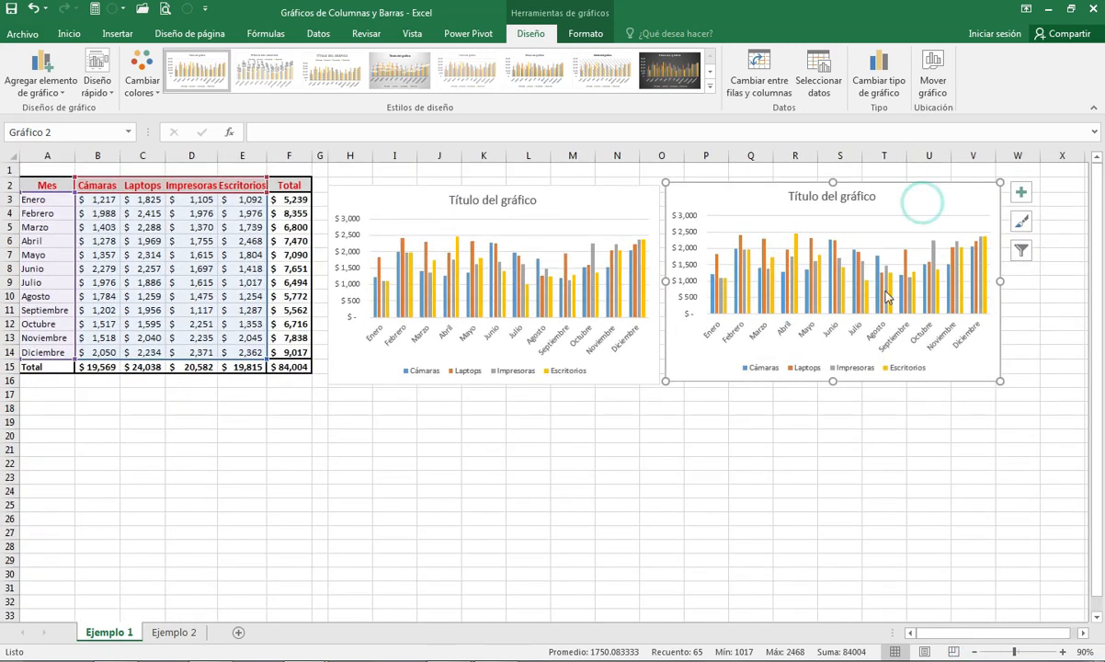
click(881, 89)
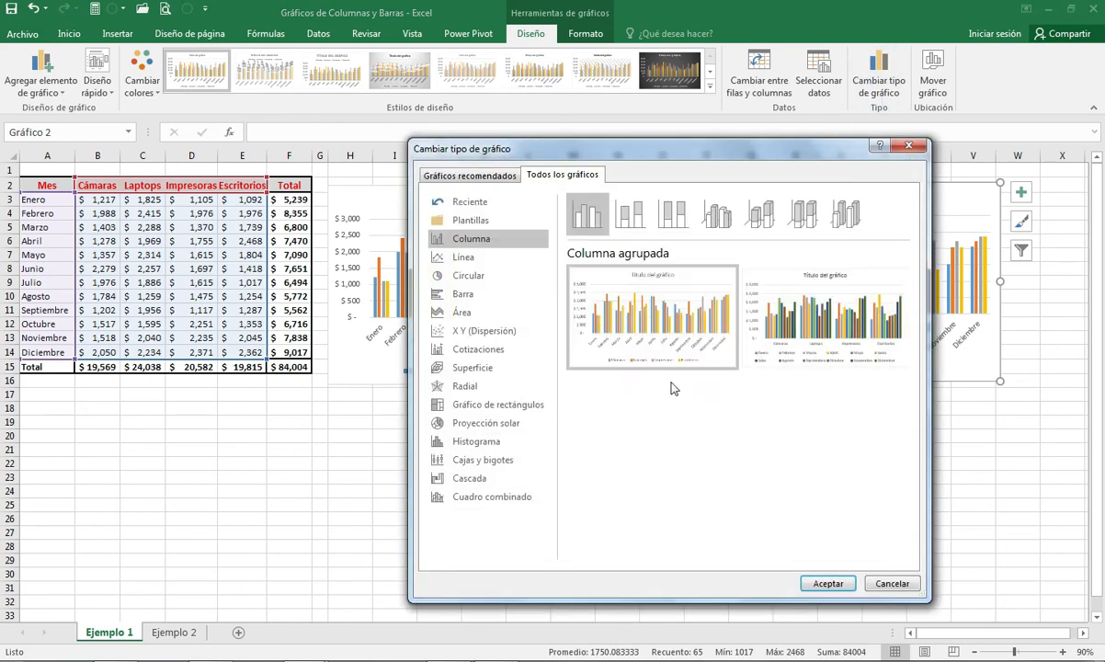
mouse_move(677, 328)
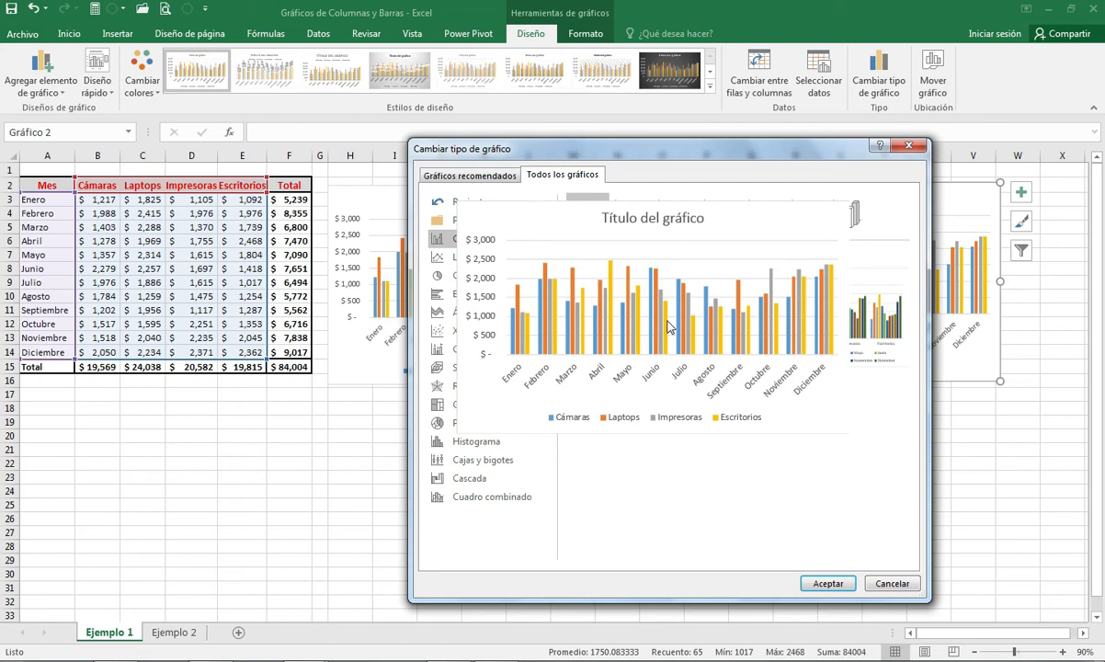
mouse_move(883, 326)
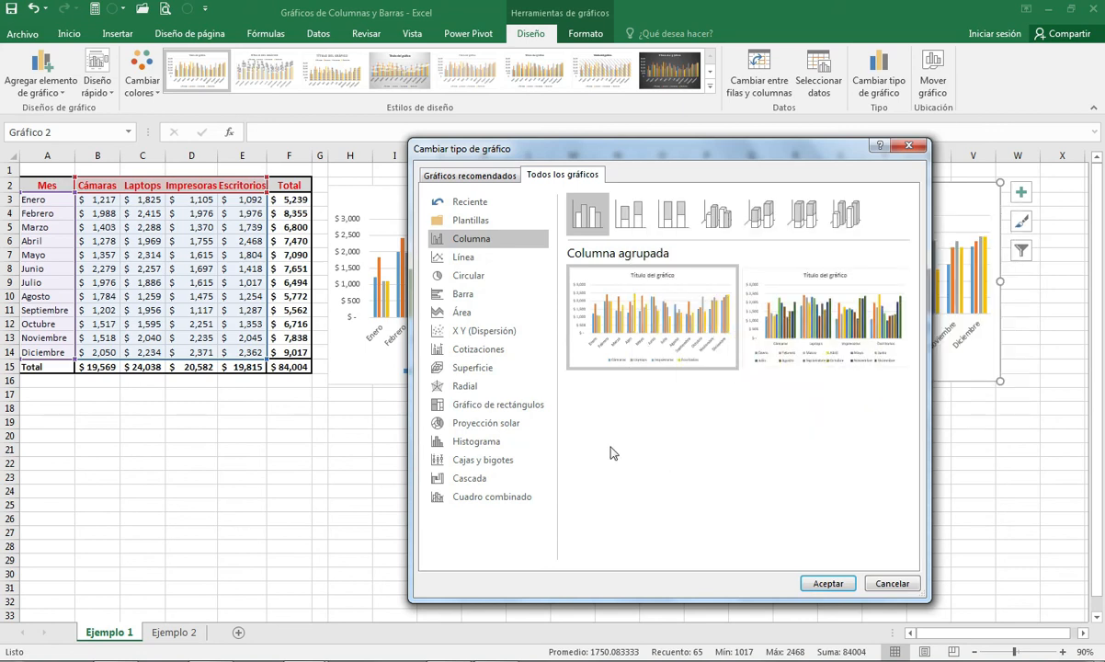
click(630, 223)
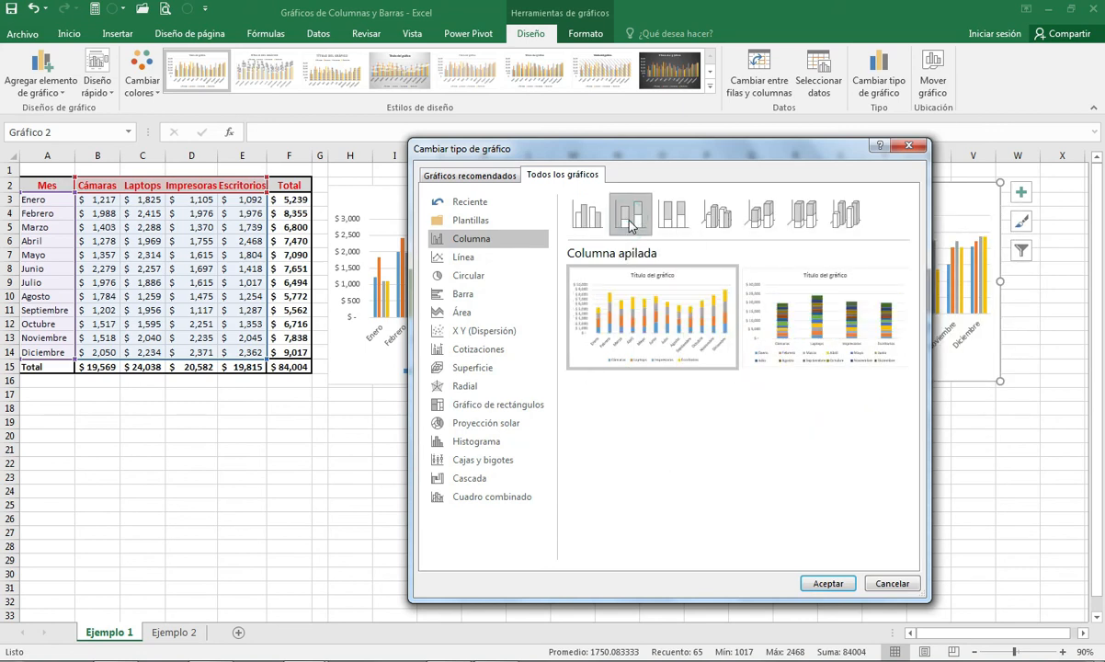
mouse_move(796, 335)
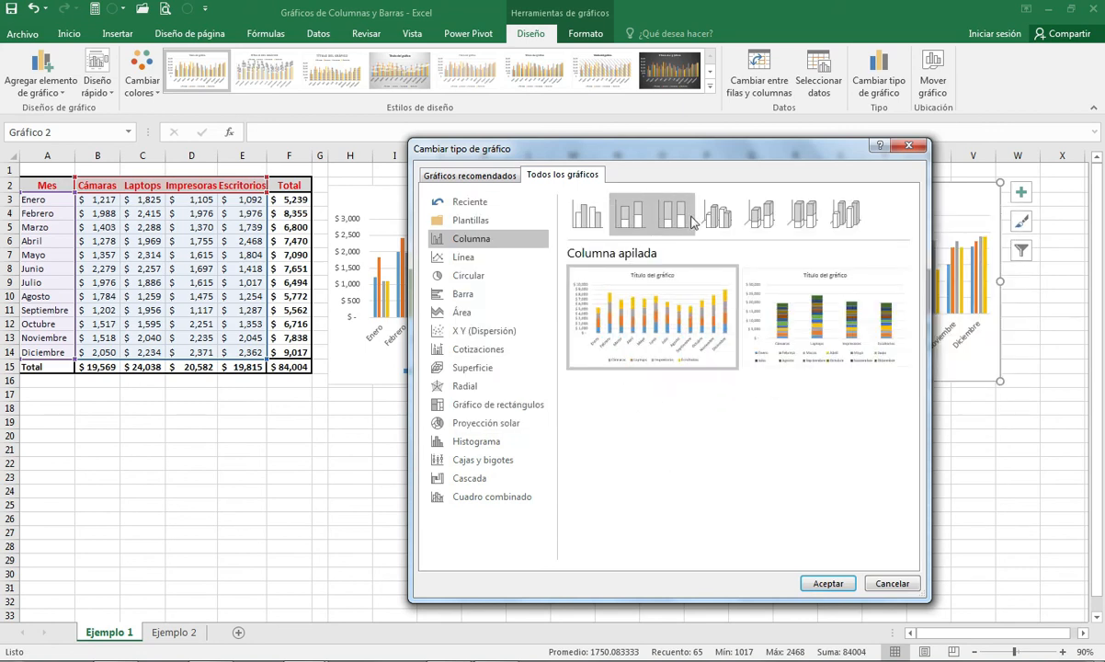
click(670, 208)
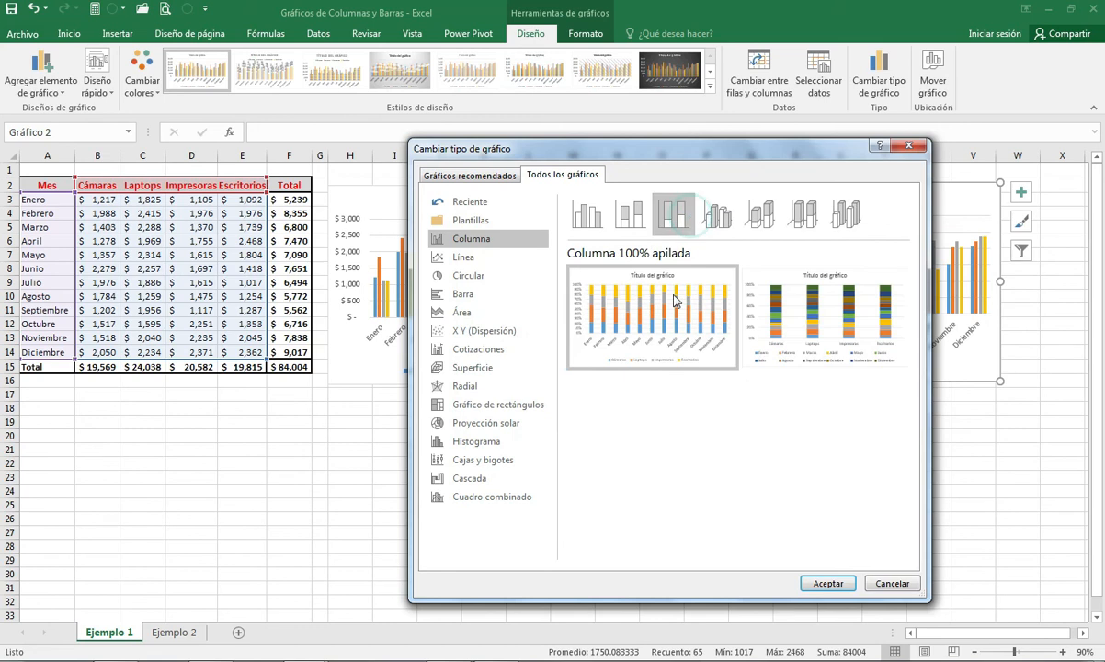
click(717, 221)
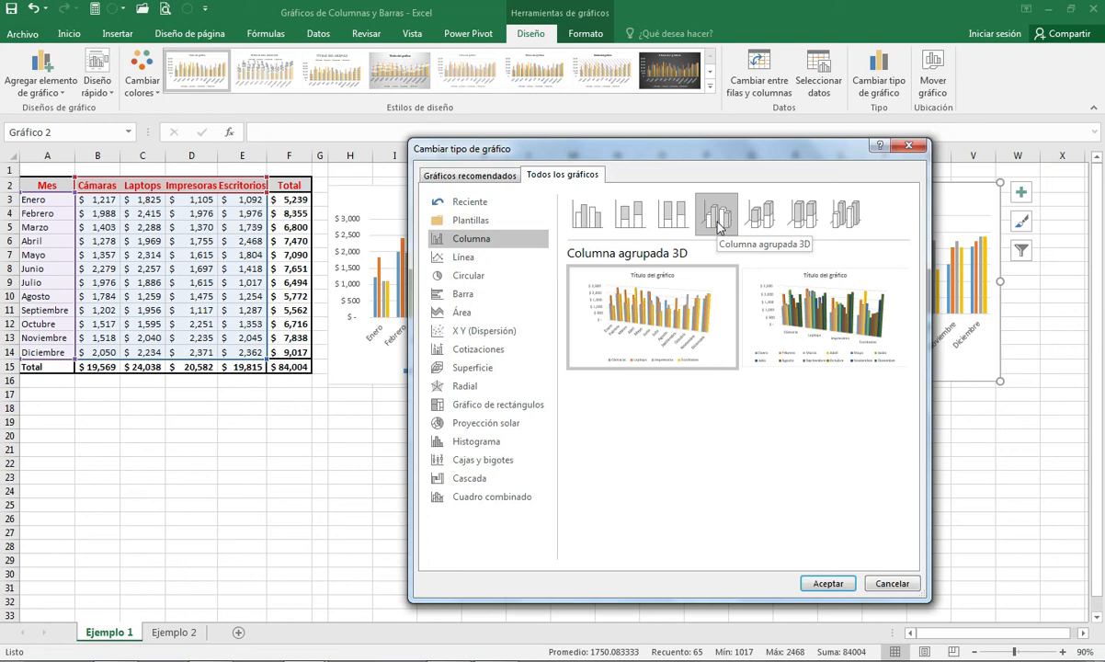
click(760, 223)
mouse_move(821, 334)
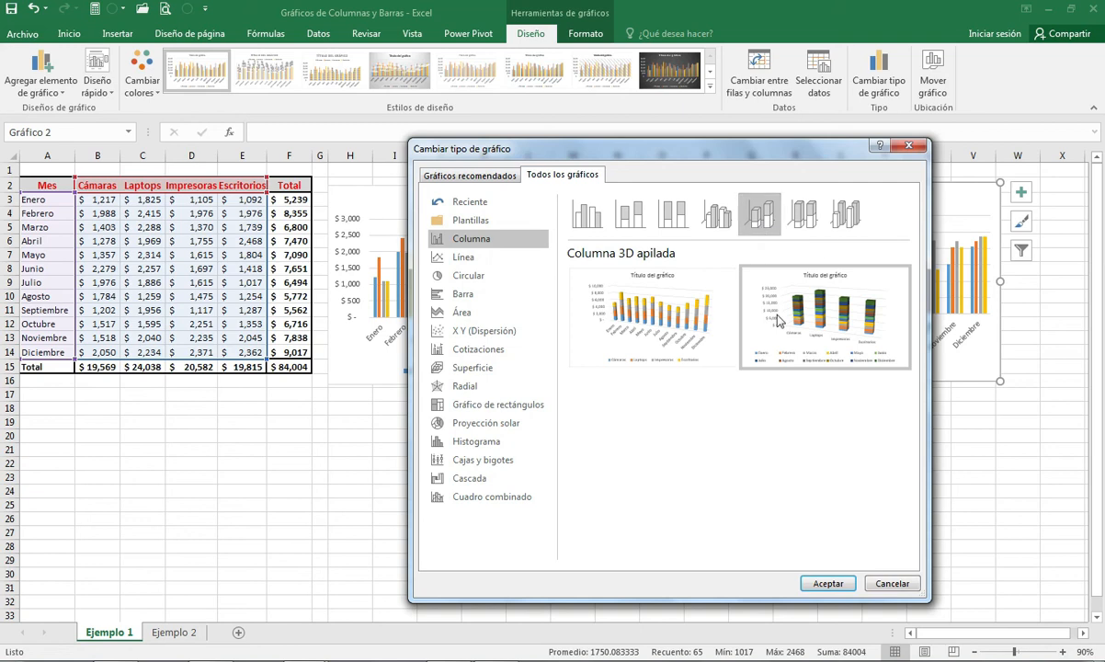
click(827, 585)
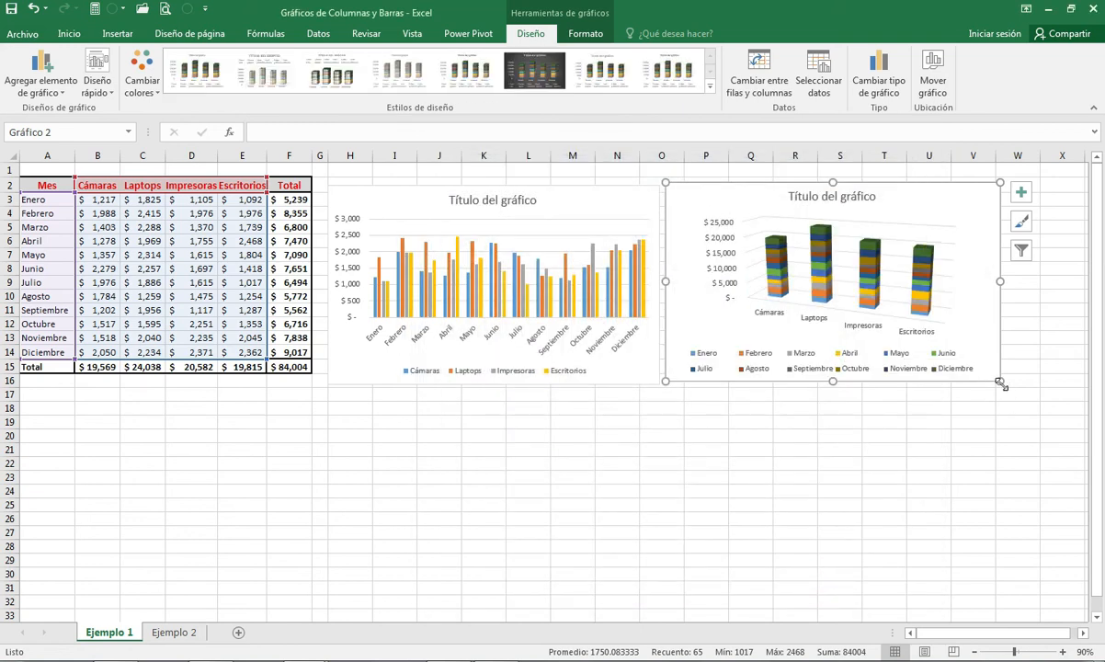
drag(999, 381, 1050, 405)
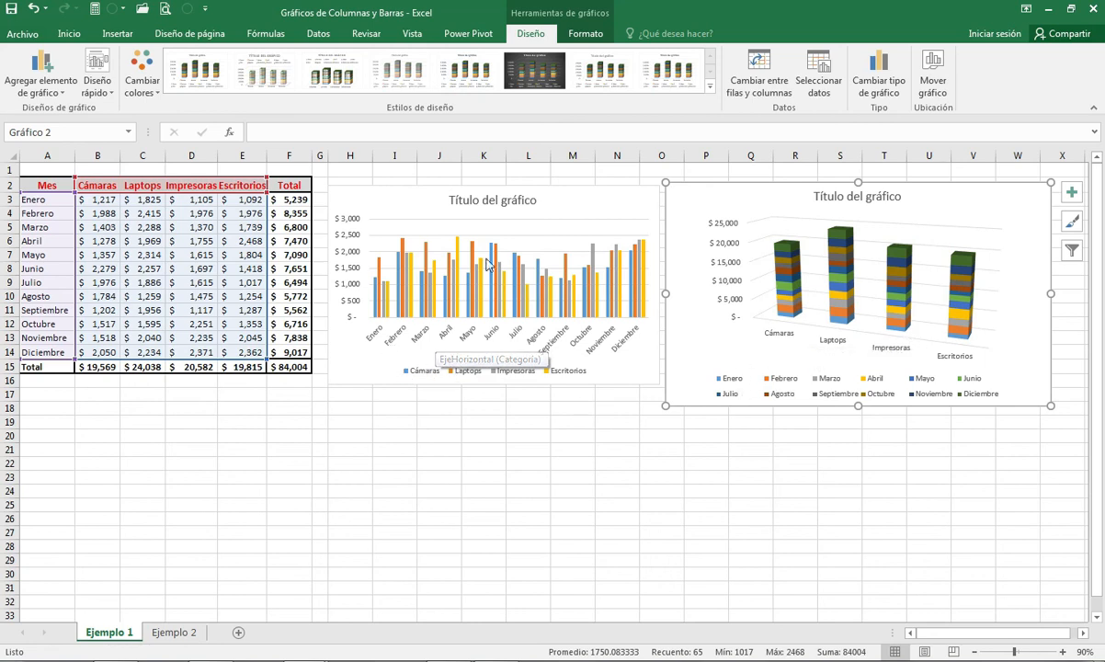
- Replace the title of the clustered column chart with "Ventas por Mes"
click(565, 201)
click(447, 203)
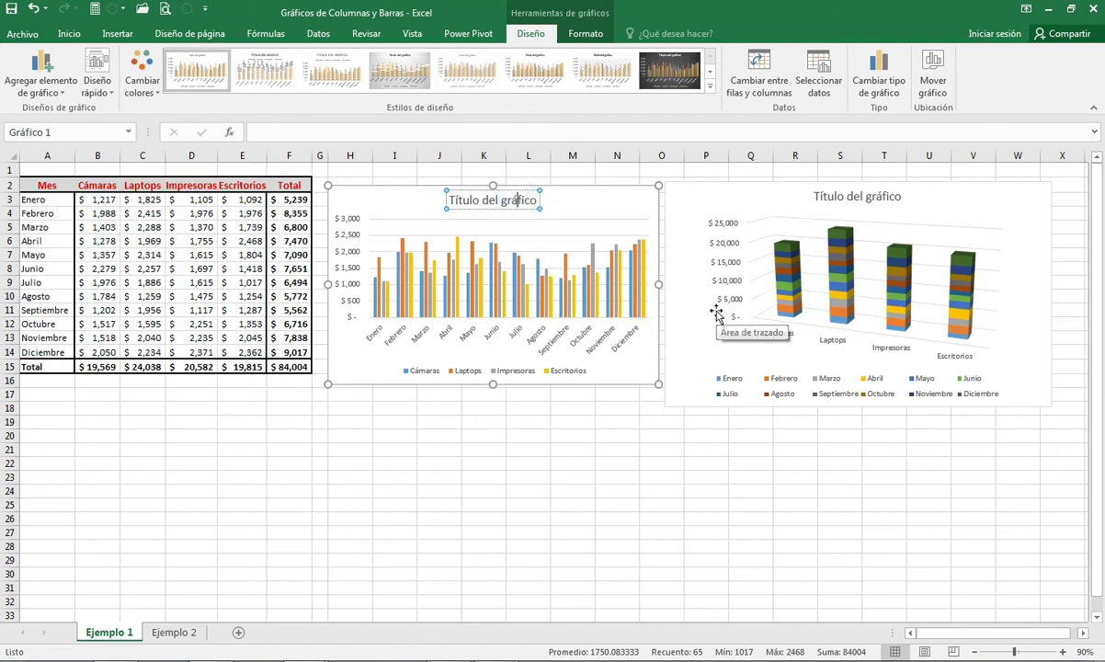
key(BackSpace)
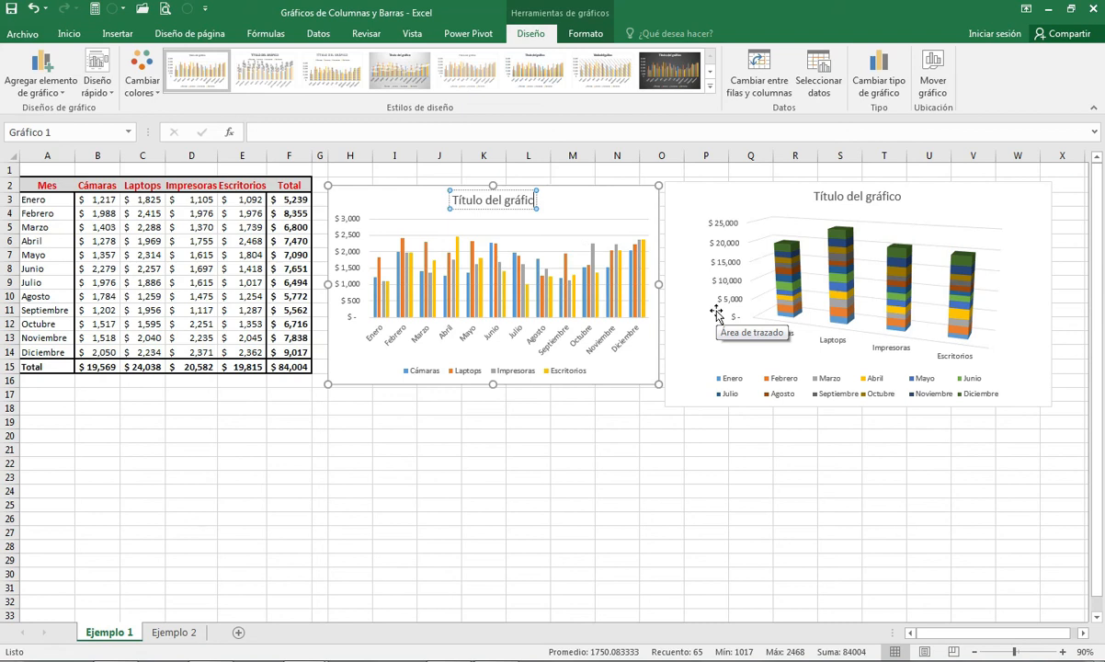
key(ctrl+a)
text(V)
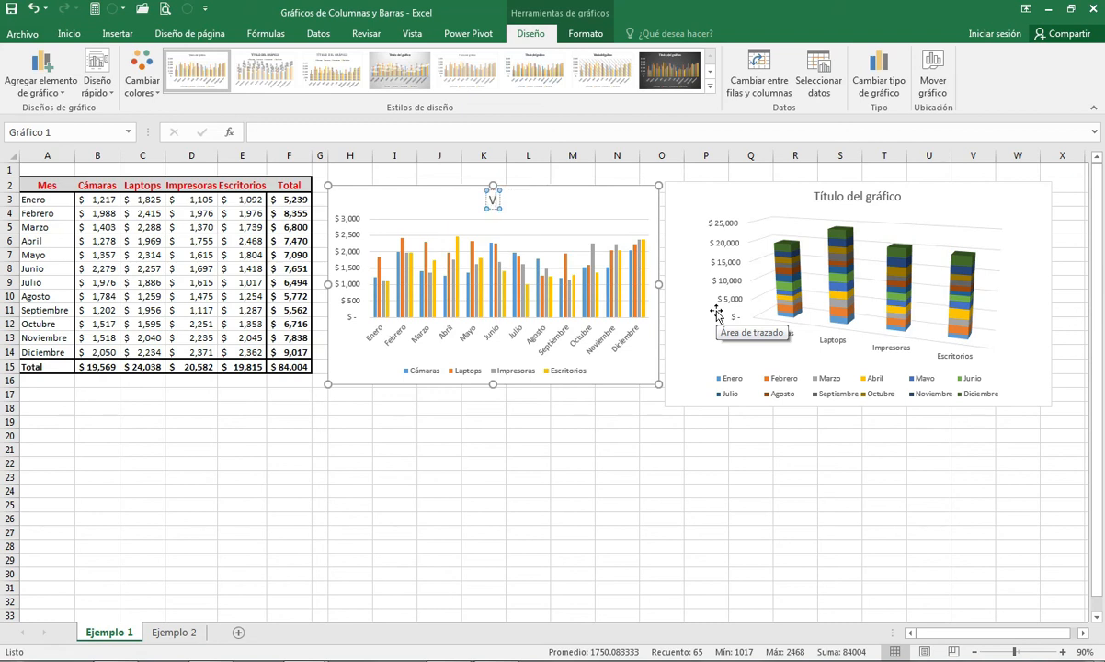
text(entas por)
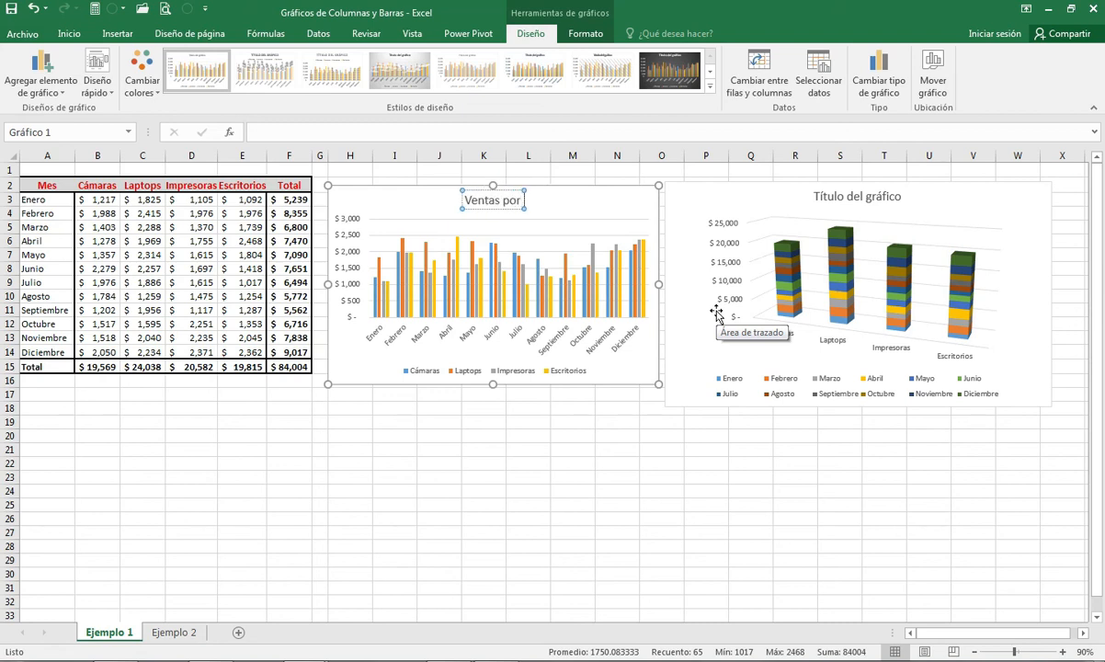
text(Mes)
- Replace the title of the 3-D stacked column chart with "Ventas por Producto"
click(865, 201)
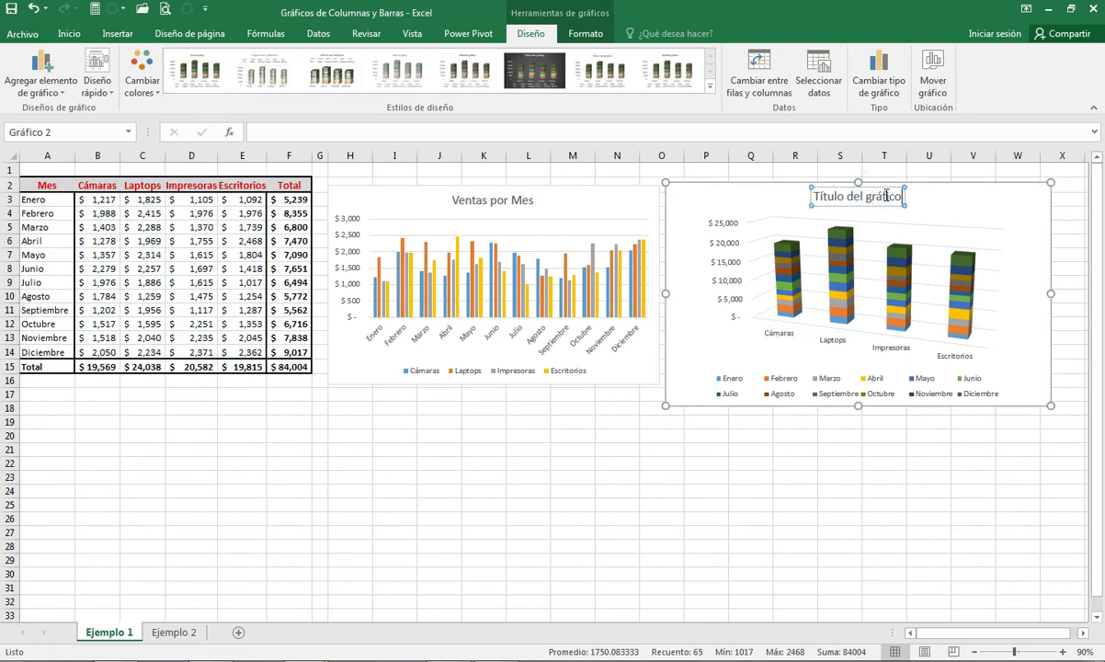
triple_click(886, 195)
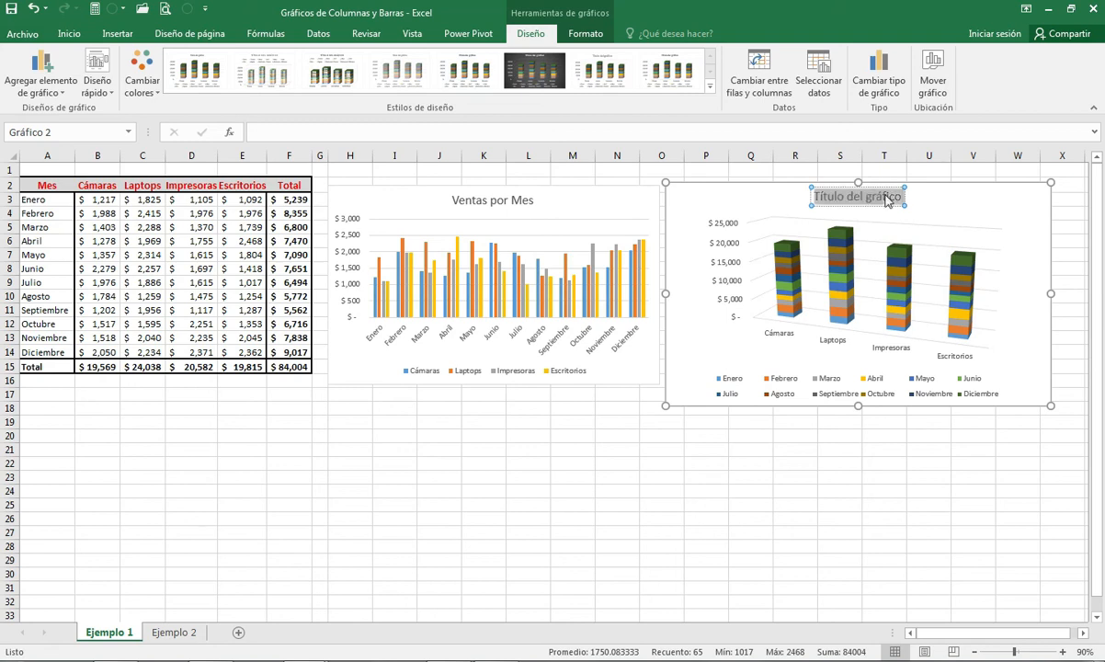
text(Ventas por )
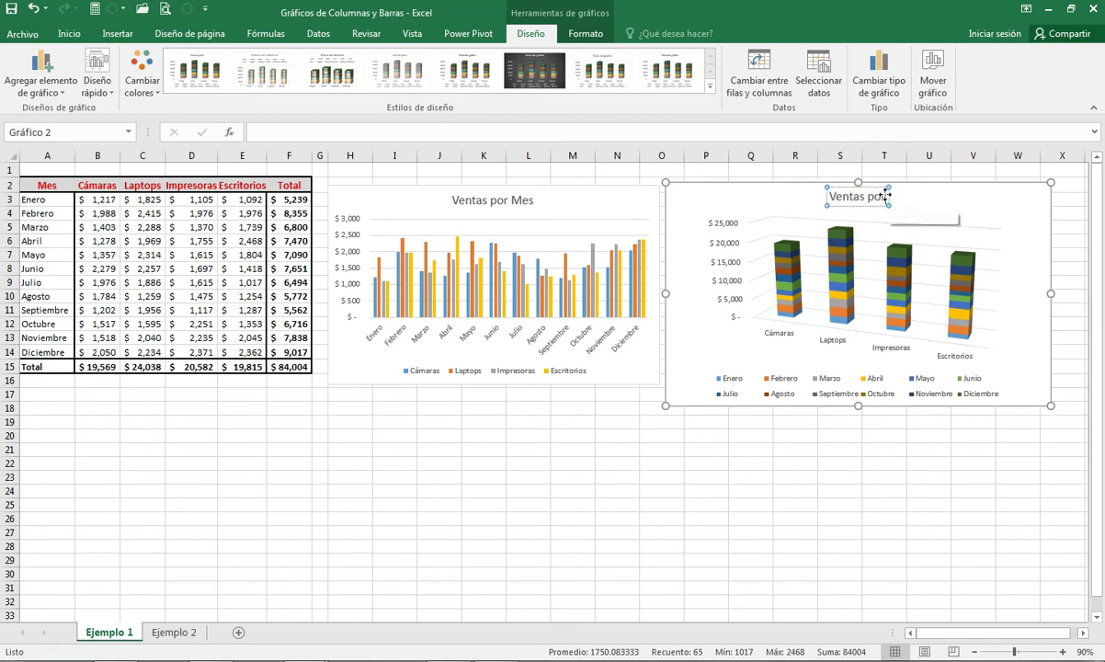
text(Producto)
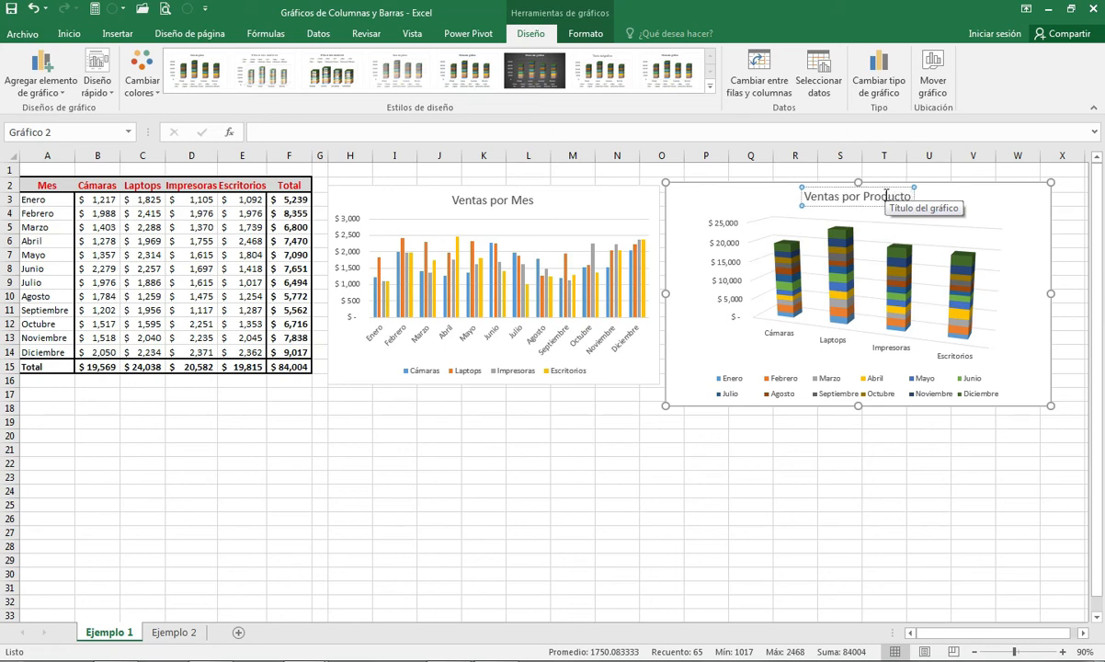
click(652, 439)
- Increase the height of the Ventas por Mes chart to roughly match the chart beside it
click(636, 375)
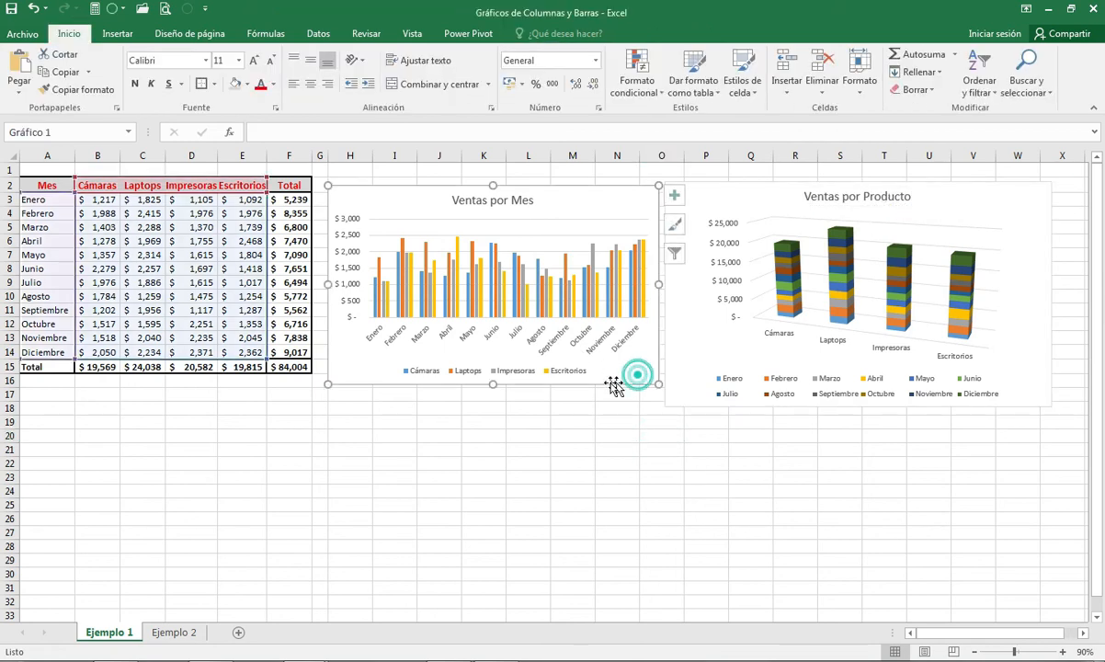
drag(494, 383, 503, 401)
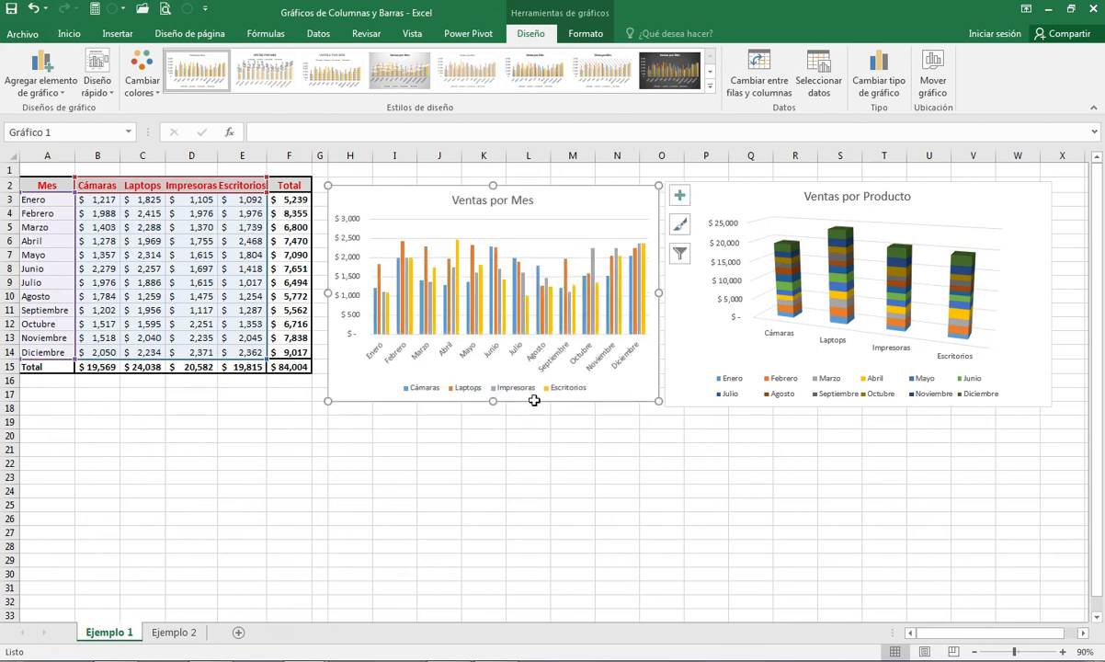
click(111, 436)
click(117, 306)
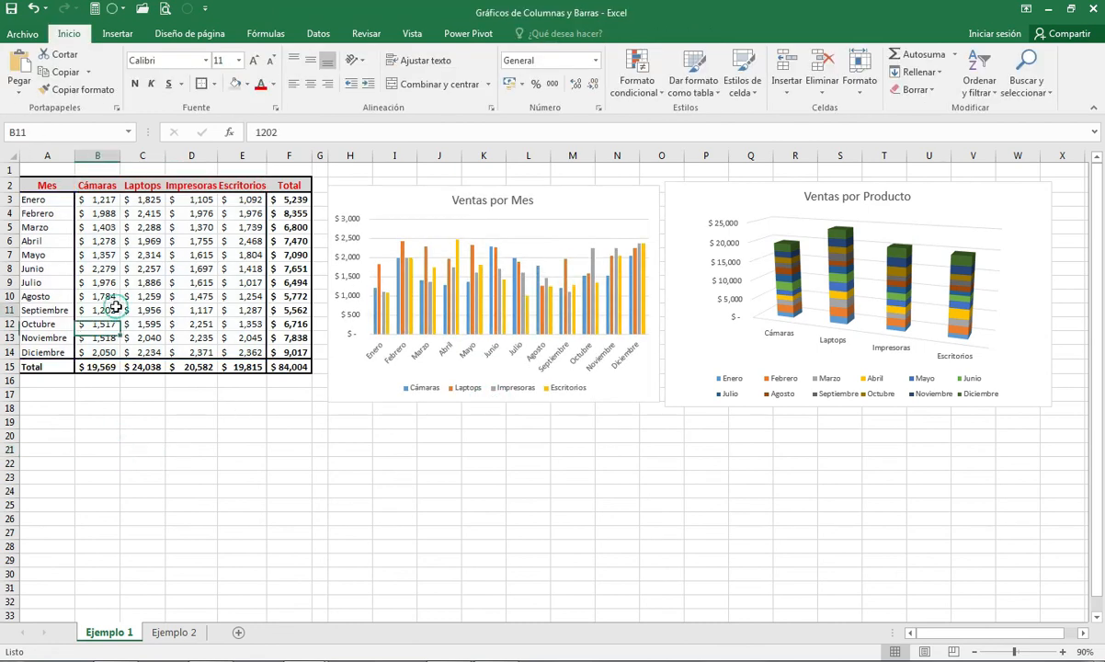
click(433, 202)
click(127, 241)
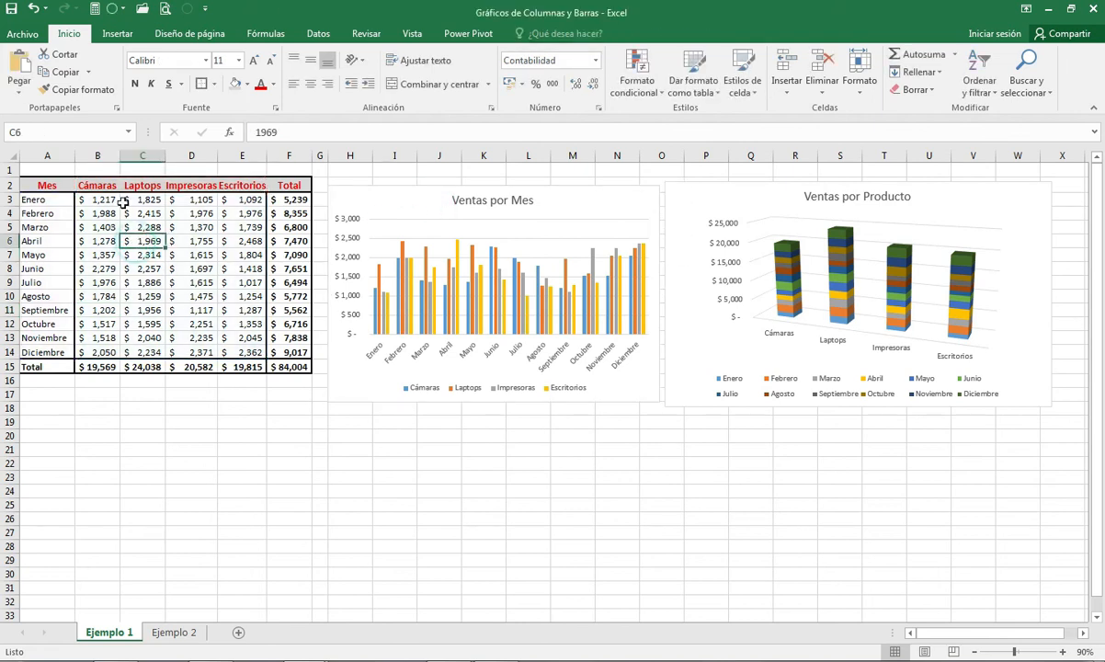
click(117, 33)
click(469, 54)
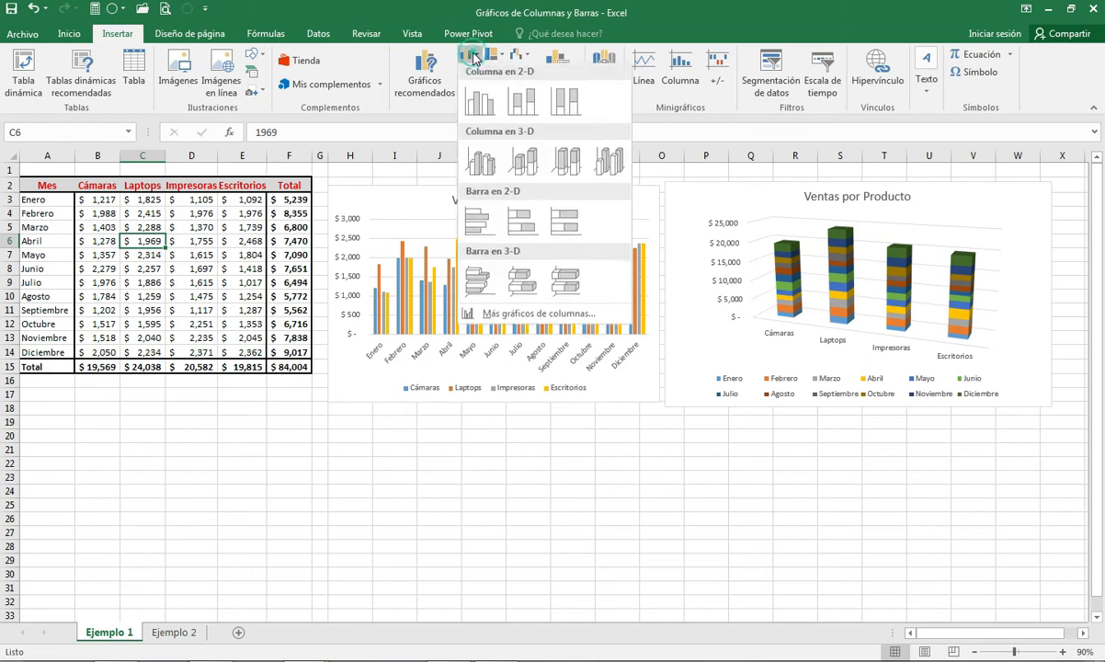
key(Escape)
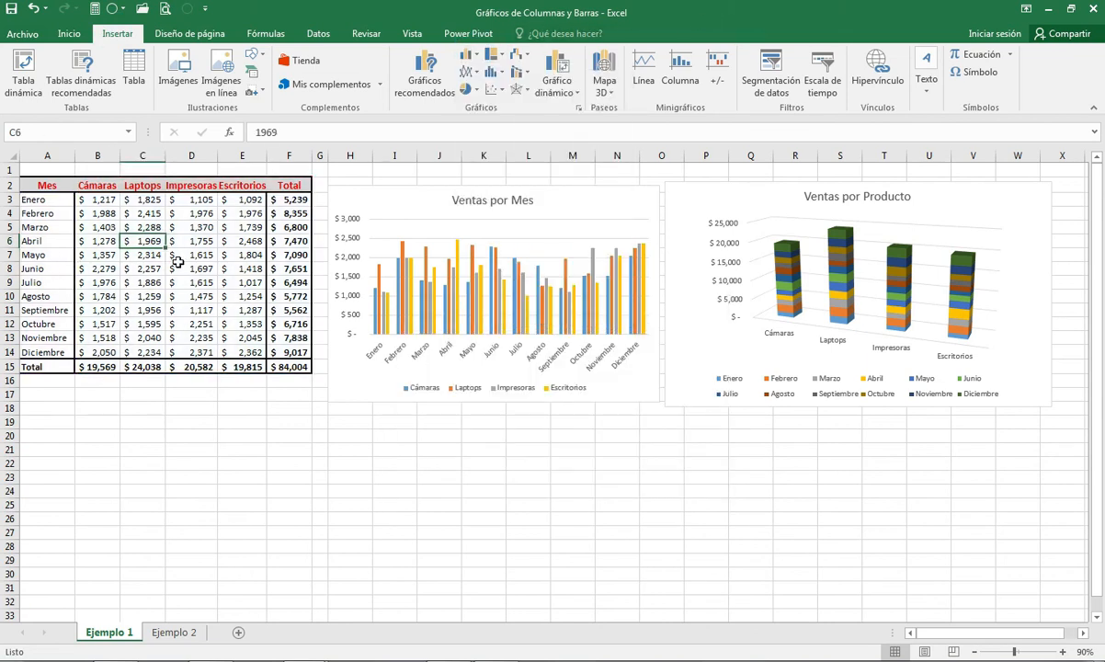
click(731, 193)
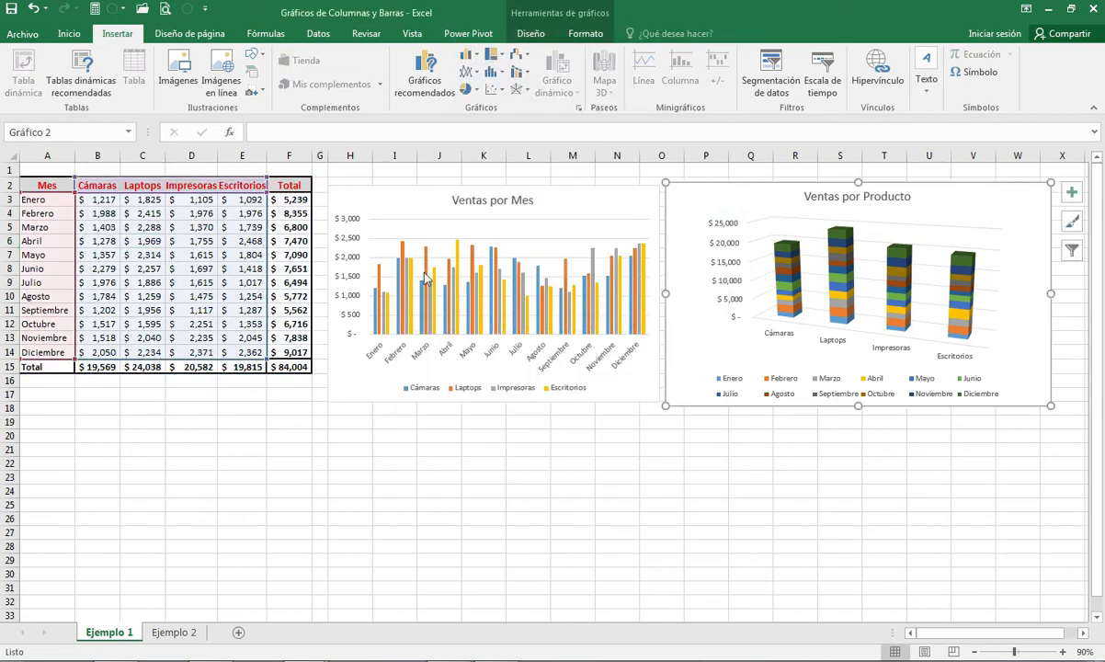
drag(46, 184, 252, 350)
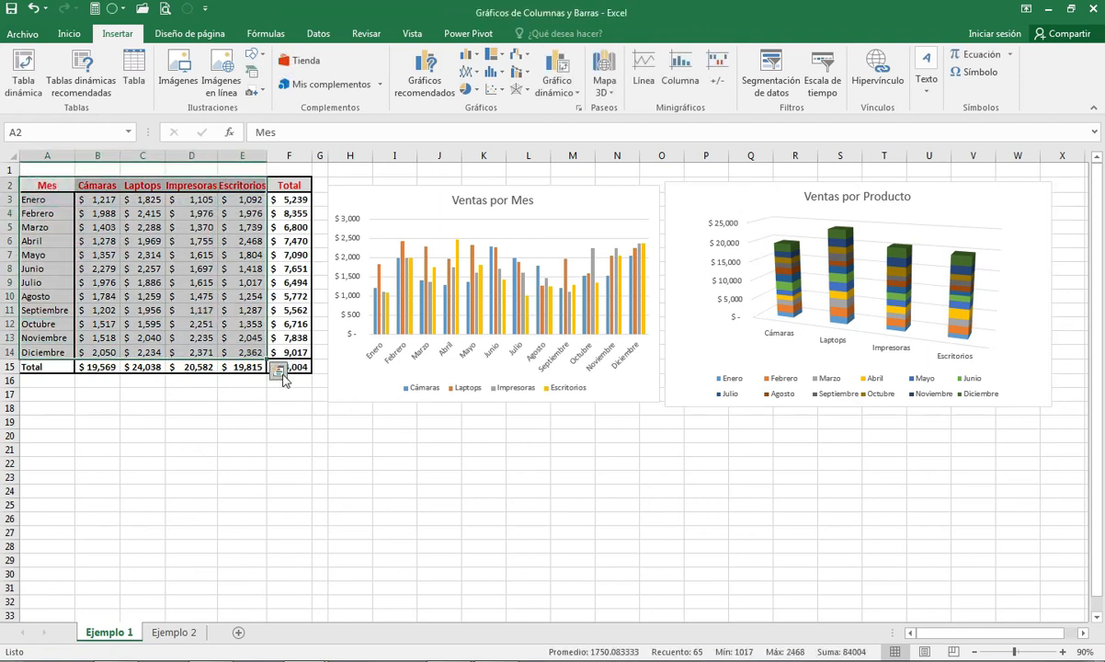
click(103, 254)
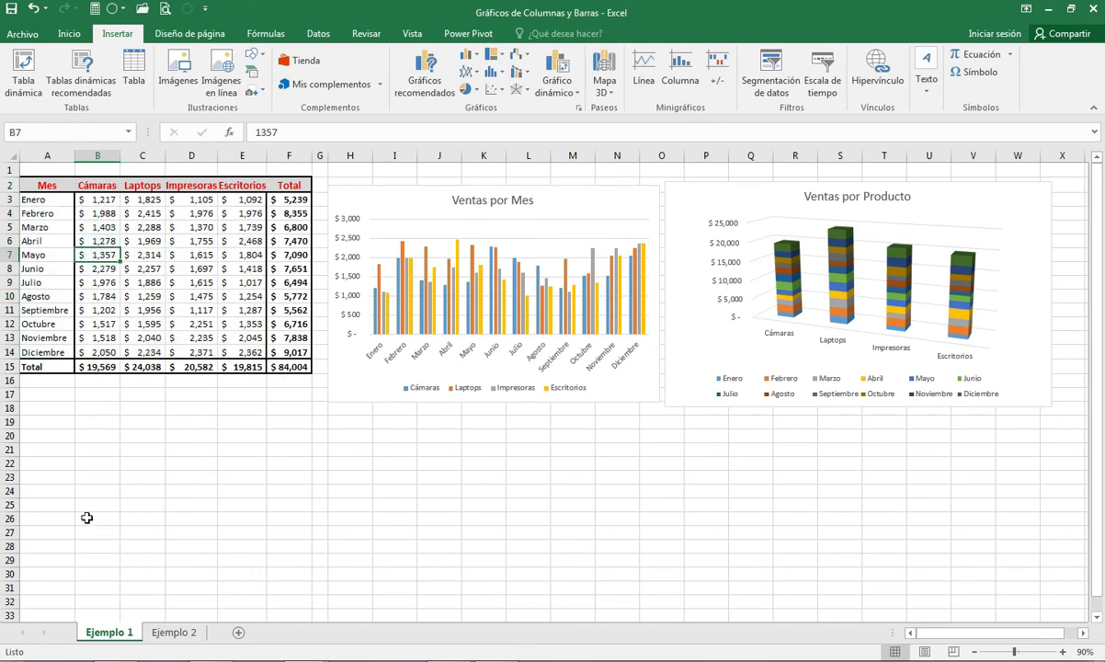
- Open the recommended charts for the range A2:E14 and preview suggestions such as Columna apilada, Dispersión and Pareto
drag(46, 184, 254, 351)
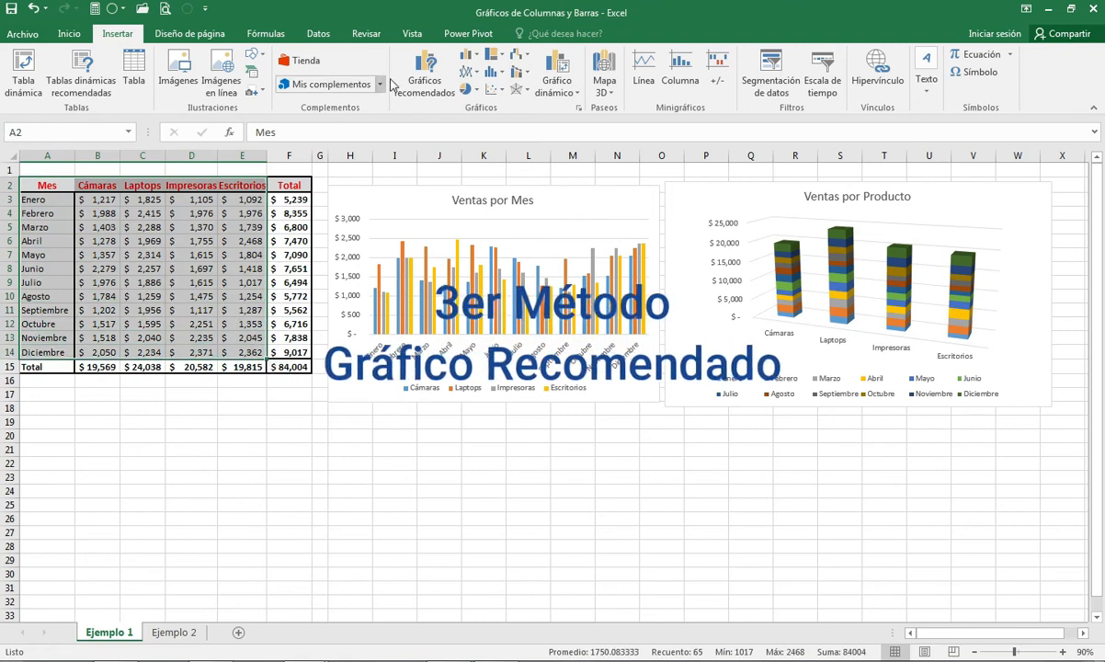
click(421, 79)
click(496, 317)
click(482, 366)
click(517, 483)
scroll(496, 450, down, 3)
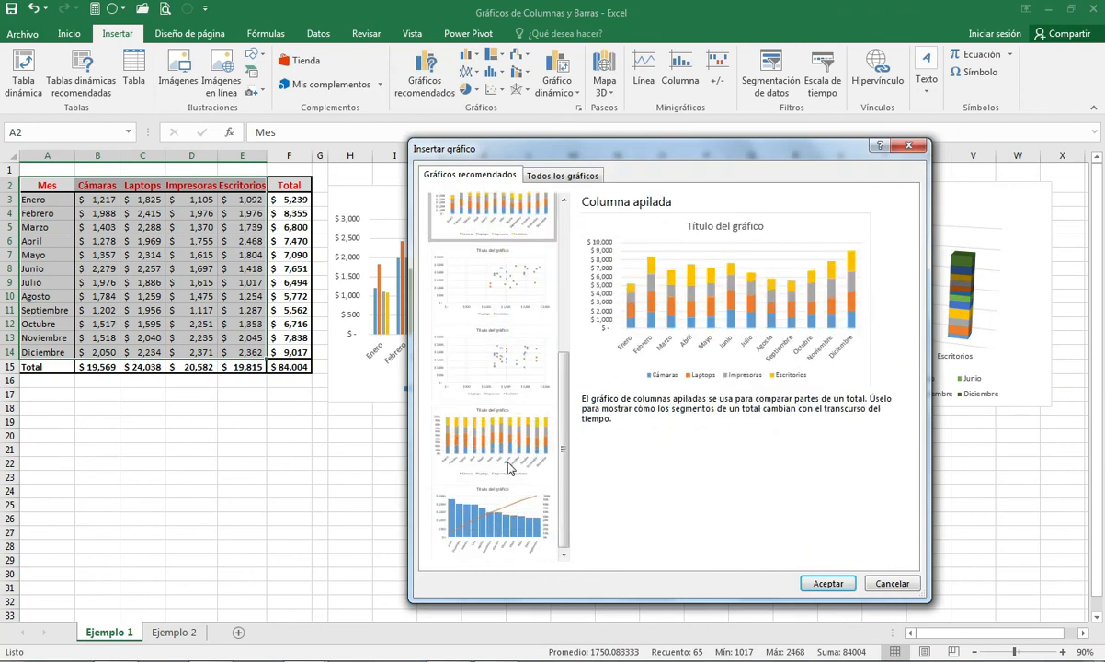
click(506, 449)
click(506, 378)
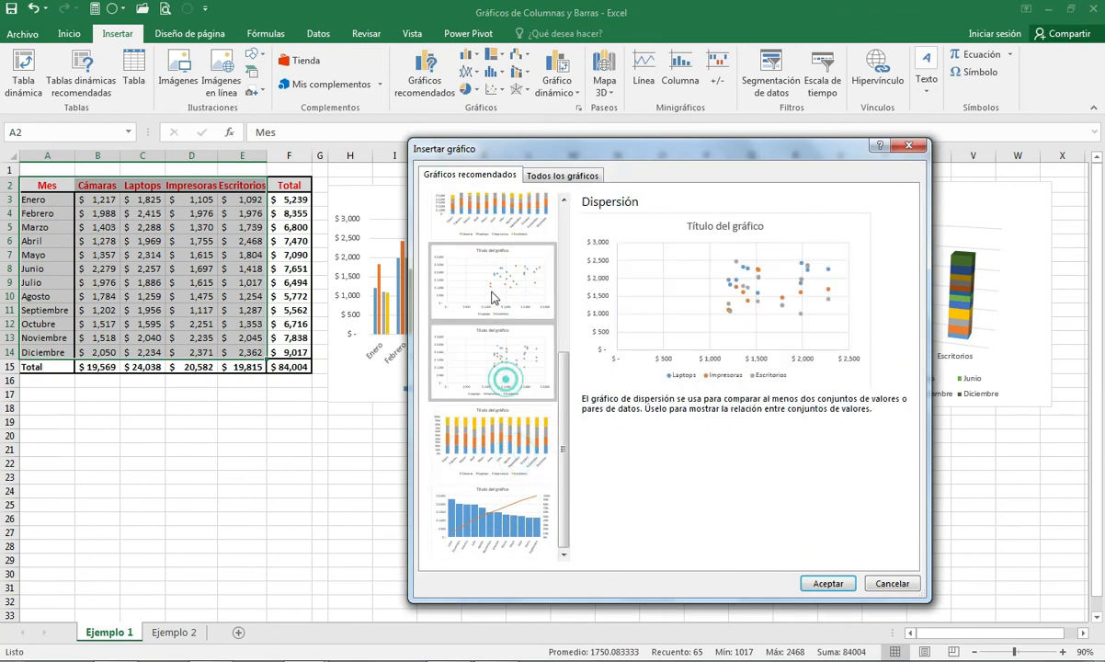
click(488, 426)
scroll(517, 466, up, 3)
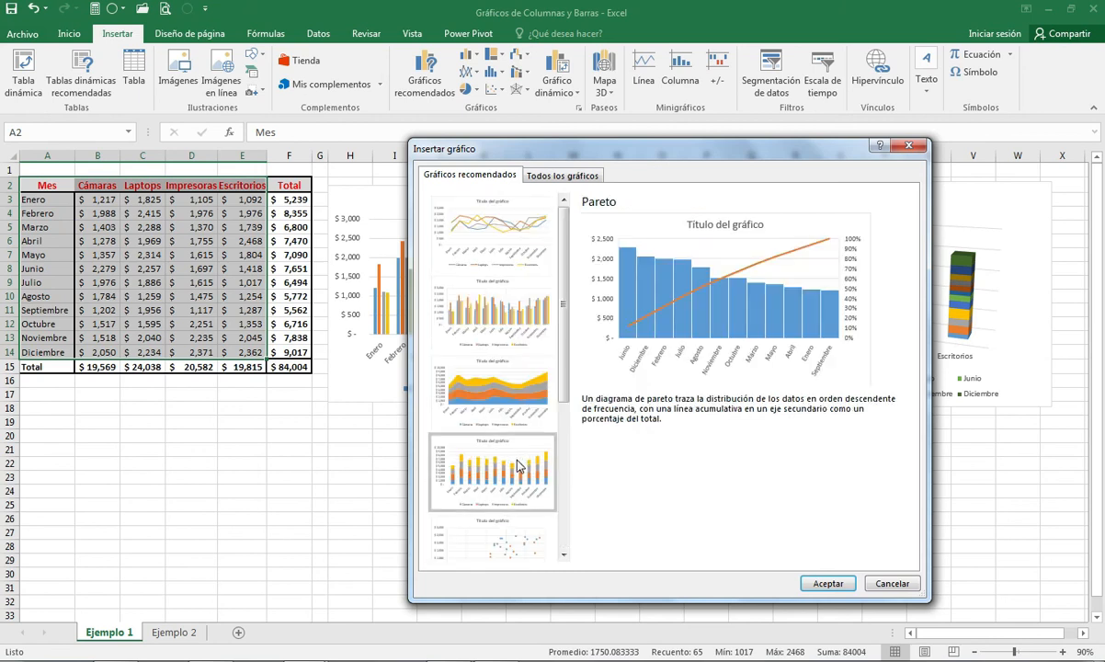
- Preview the recommended Líneas, Columna agrupada, Área apilada and Dispersión charts for the selected sales range
click(474, 262)
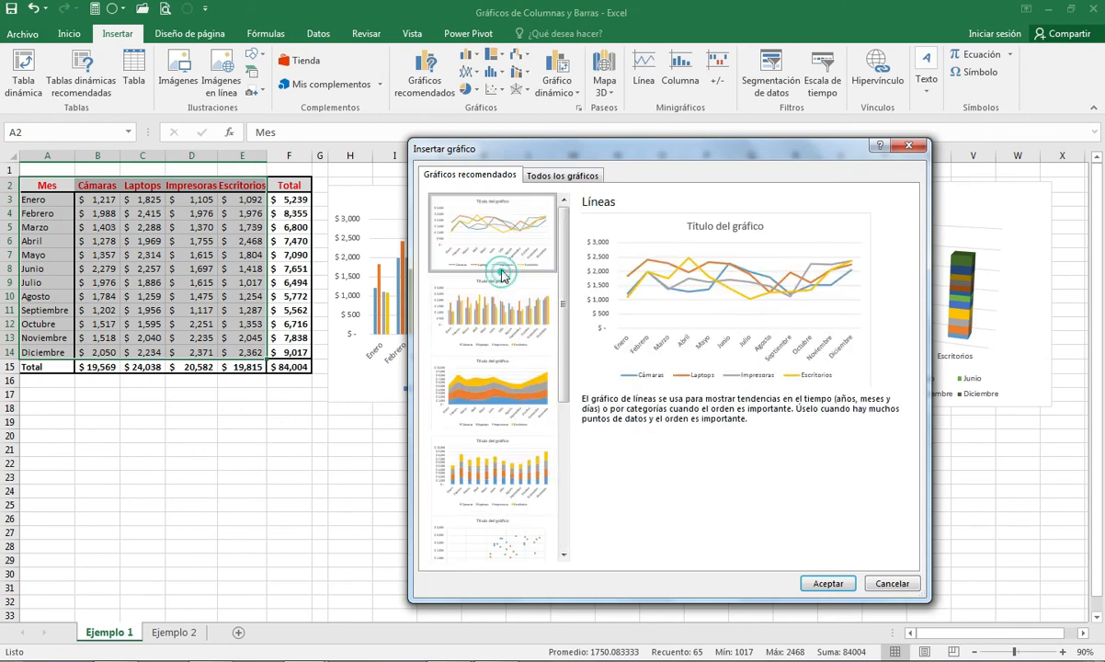
click(506, 322)
click(505, 398)
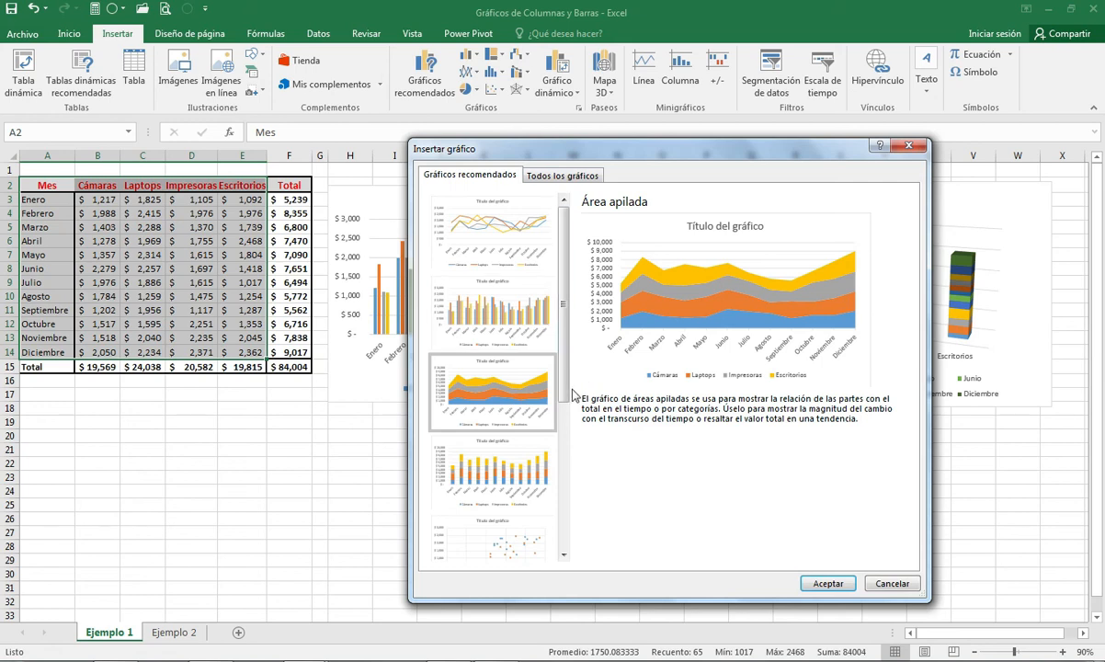
mouse_move(563, 368)
mouse_down()
mouse_move(565, 544)
mouse_move(565, 321)
mouse_move(563, 363)
mouse_up()
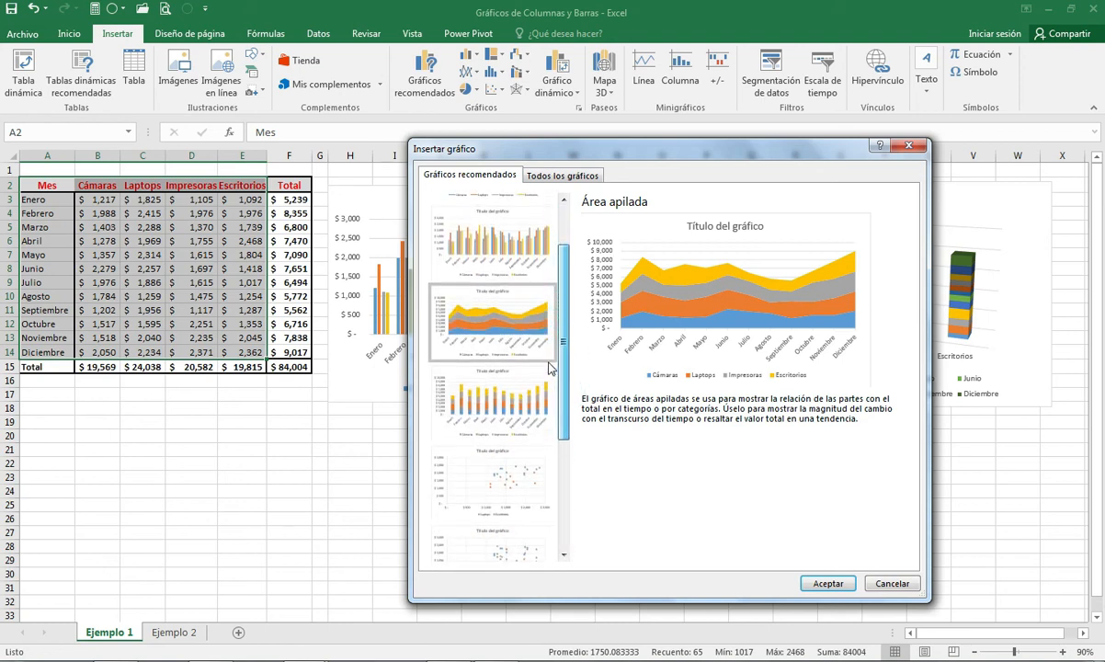
click(511, 503)
scroll(511, 503, down, 5)
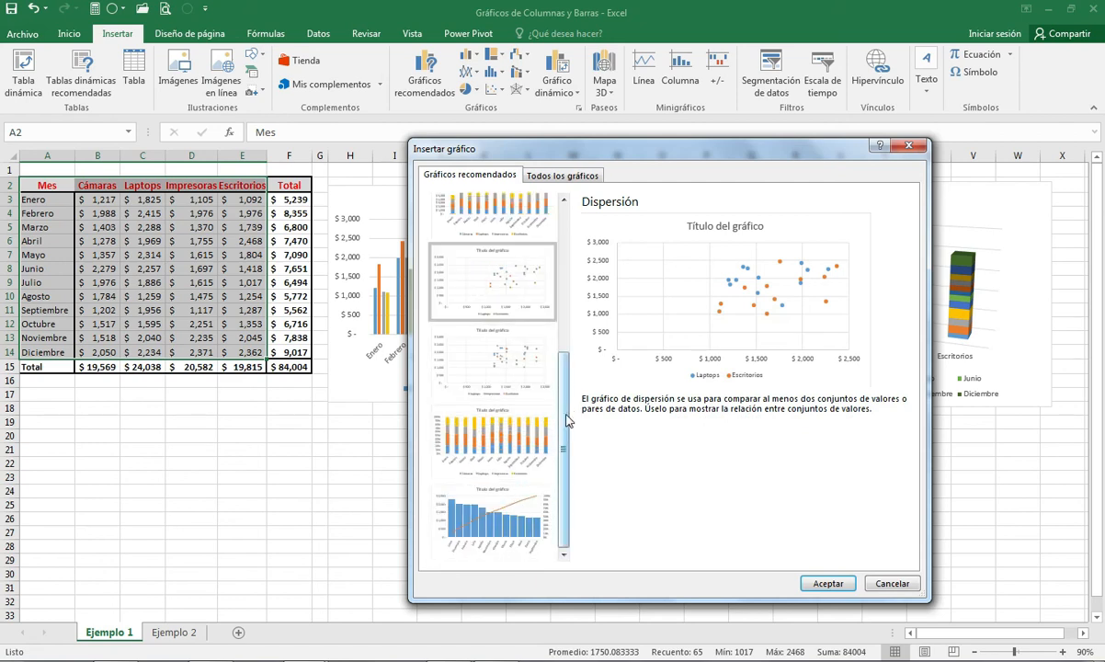
scroll(538, 391, up, 5)
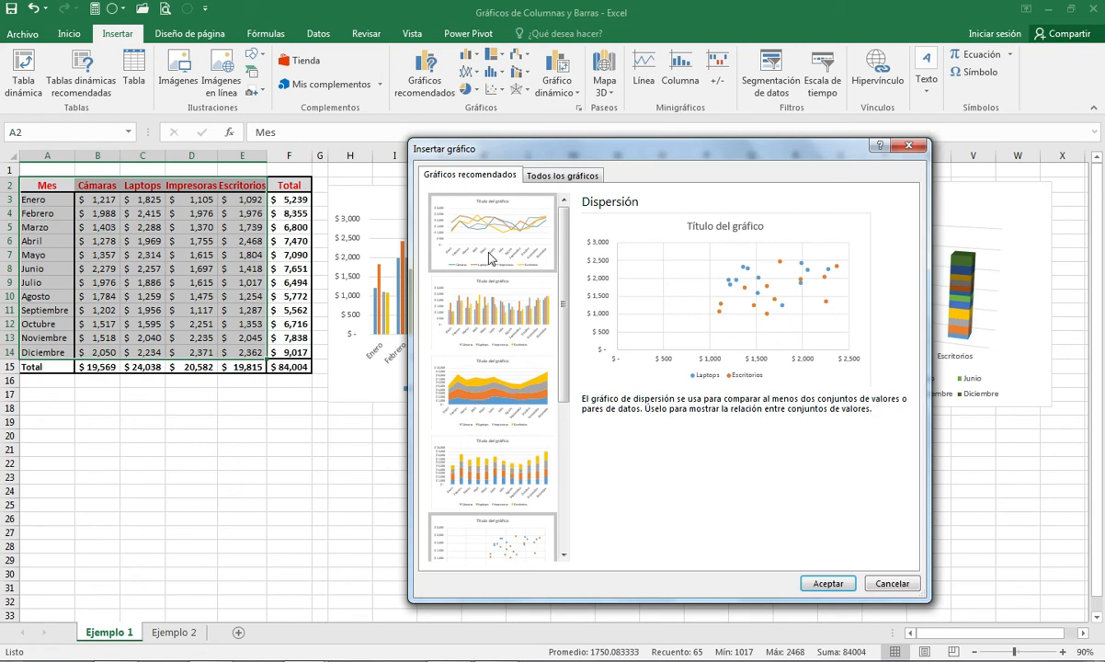
click(471, 296)
click(500, 387)
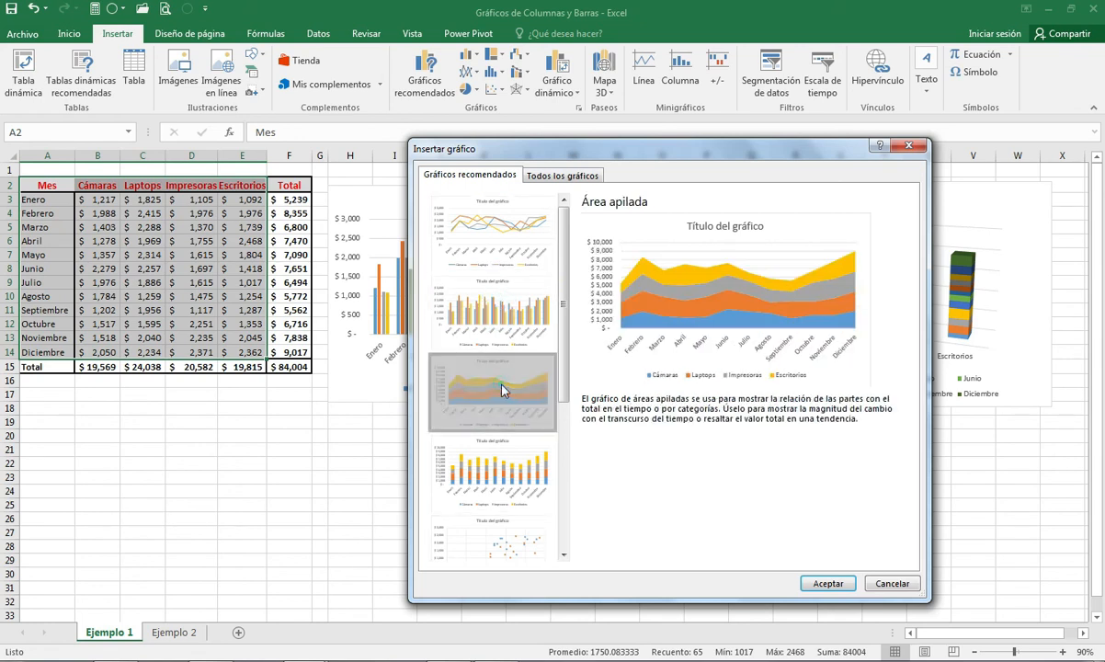
click(565, 324)
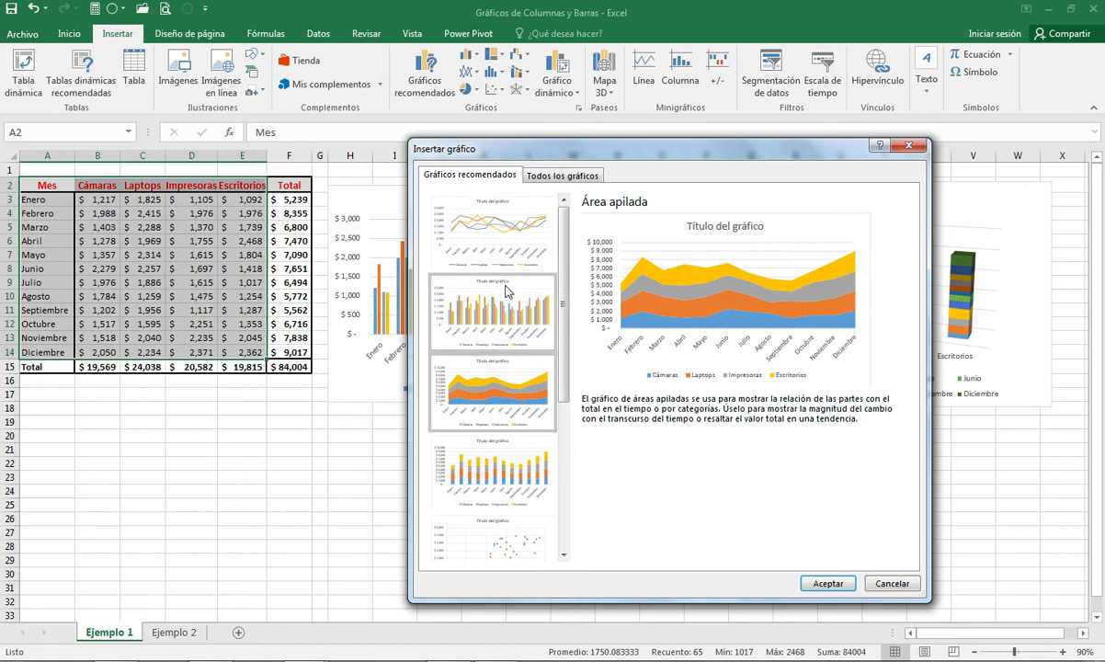
- Insert the recommended Columna agrupada chart and move it below the sales table
click(503, 326)
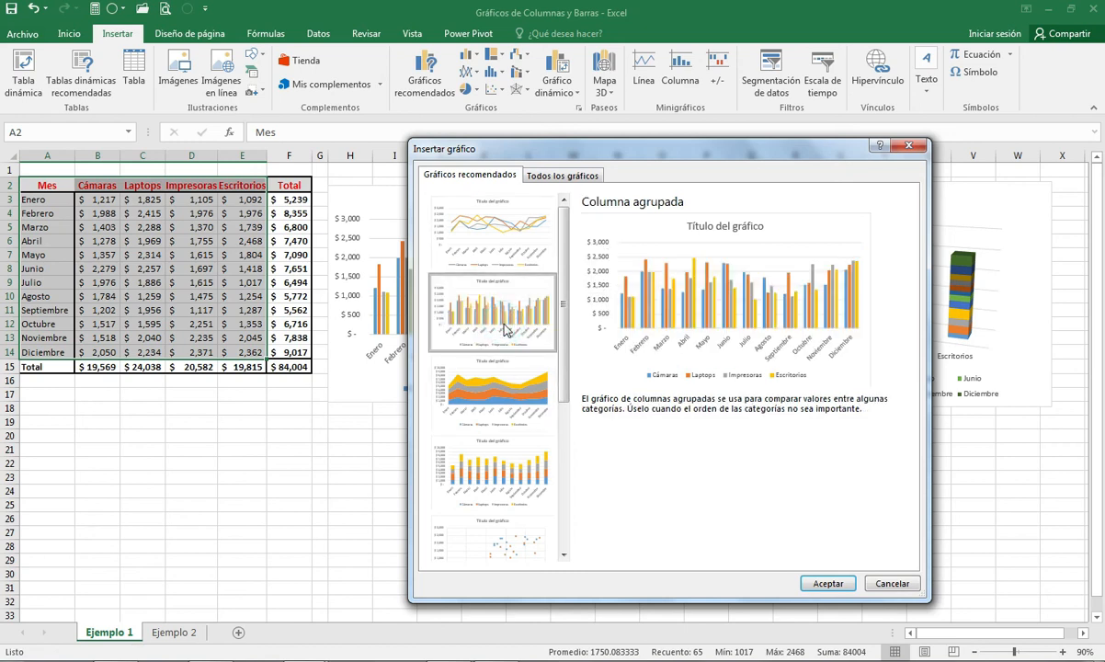
click(827, 583)
drag(634, 312, 378, 402)
- Change the new untitled chart's type to Columna apilada
click(878, 82)
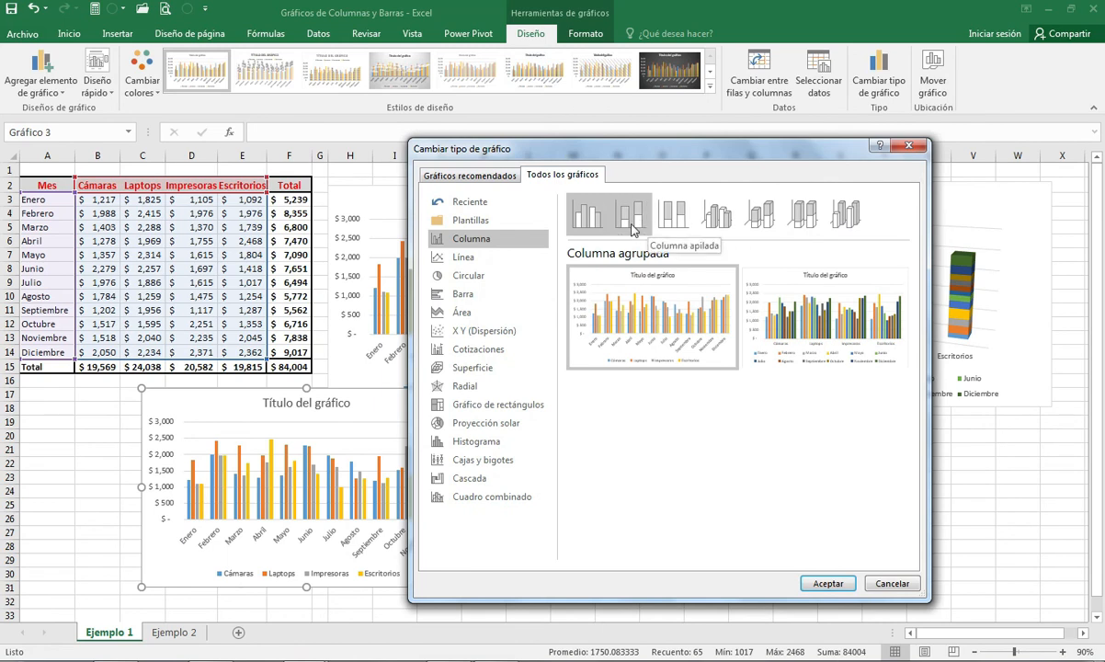
click(632, 225)
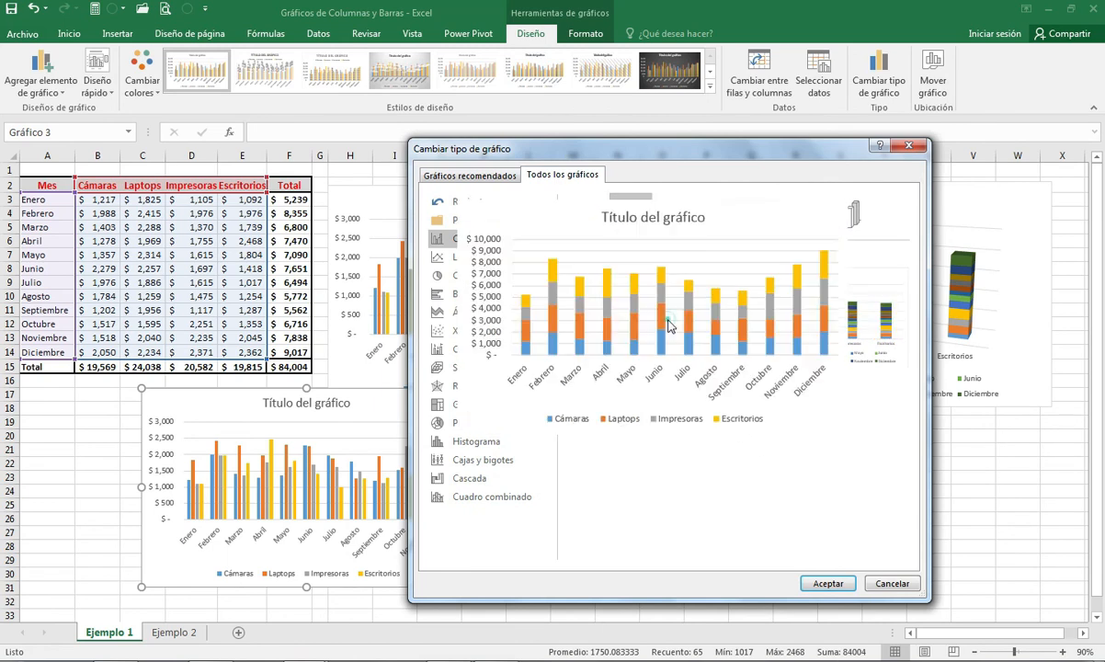
click(827, 584)
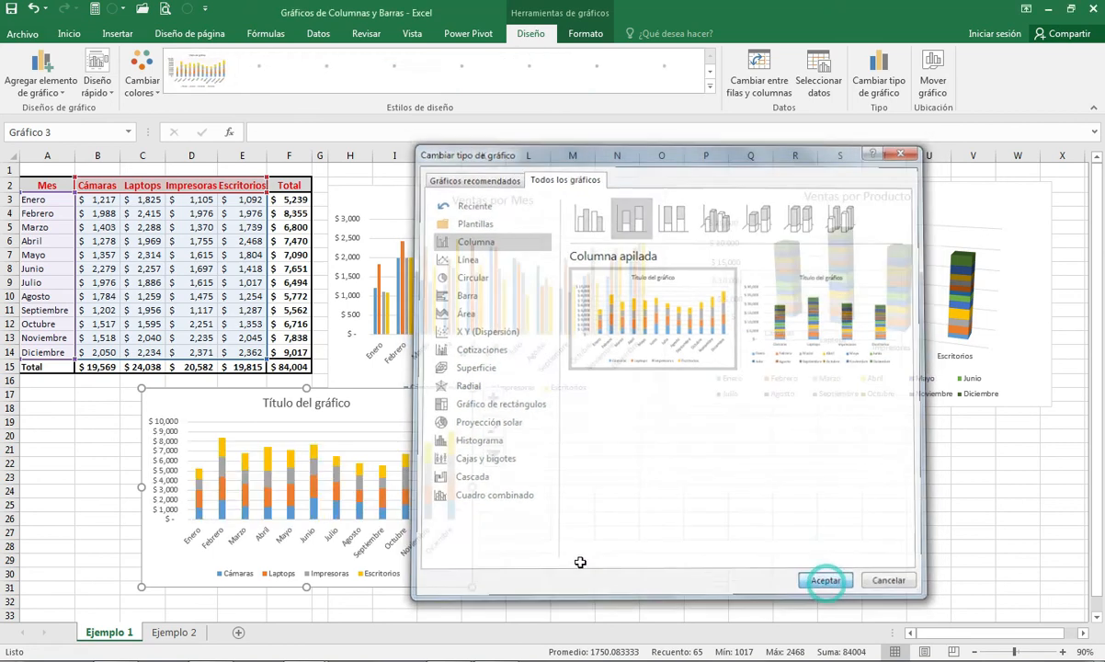
- Widen the untitled stacked column chart and move it clear of the Ventas por Mes chart
drag(471, 488, 558, 497)
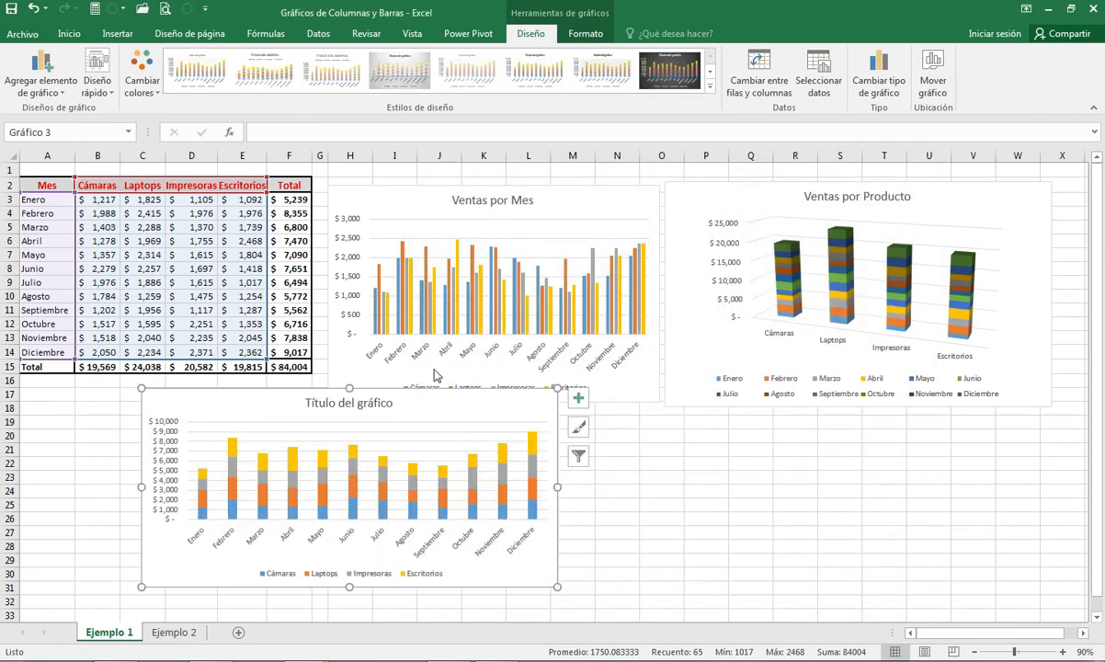
drag(428, 407, 379, 426)
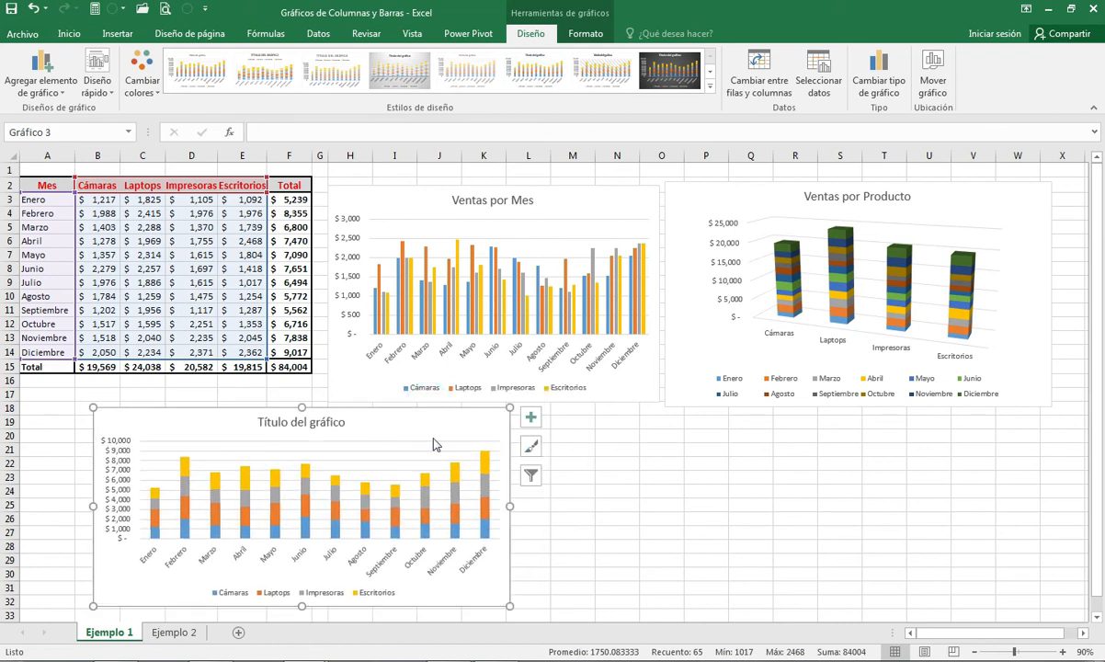
- Replace the title of the stacked column chart below the table with "Ventas del Año 2019"
click(327, 425)
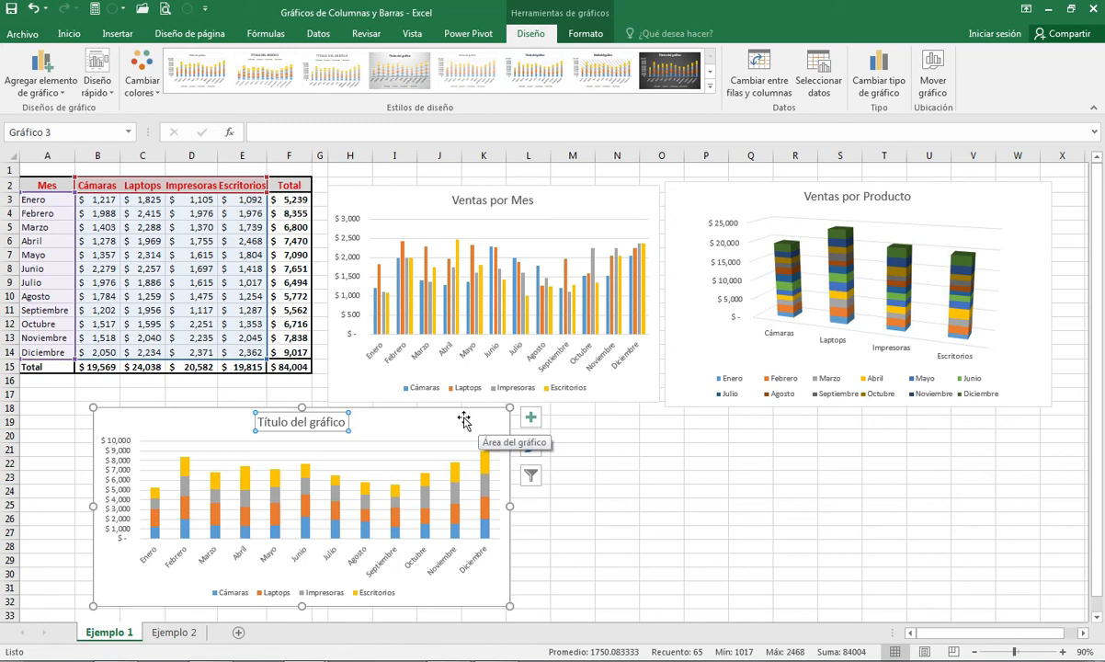
drag(344, 422, 246, 420)
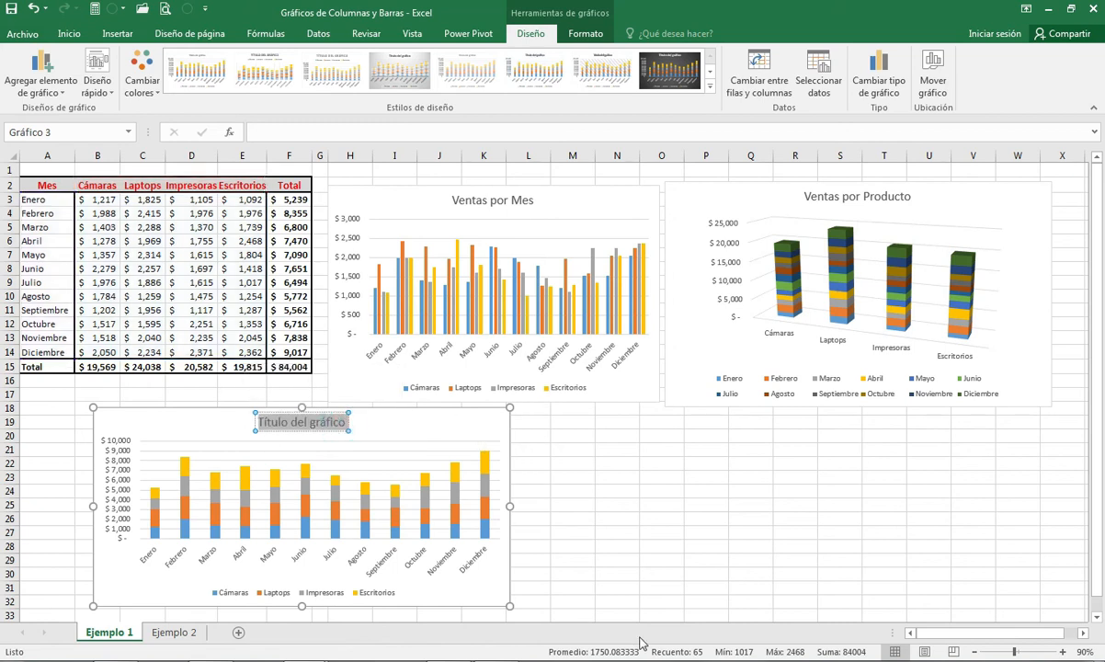
key(Delete)
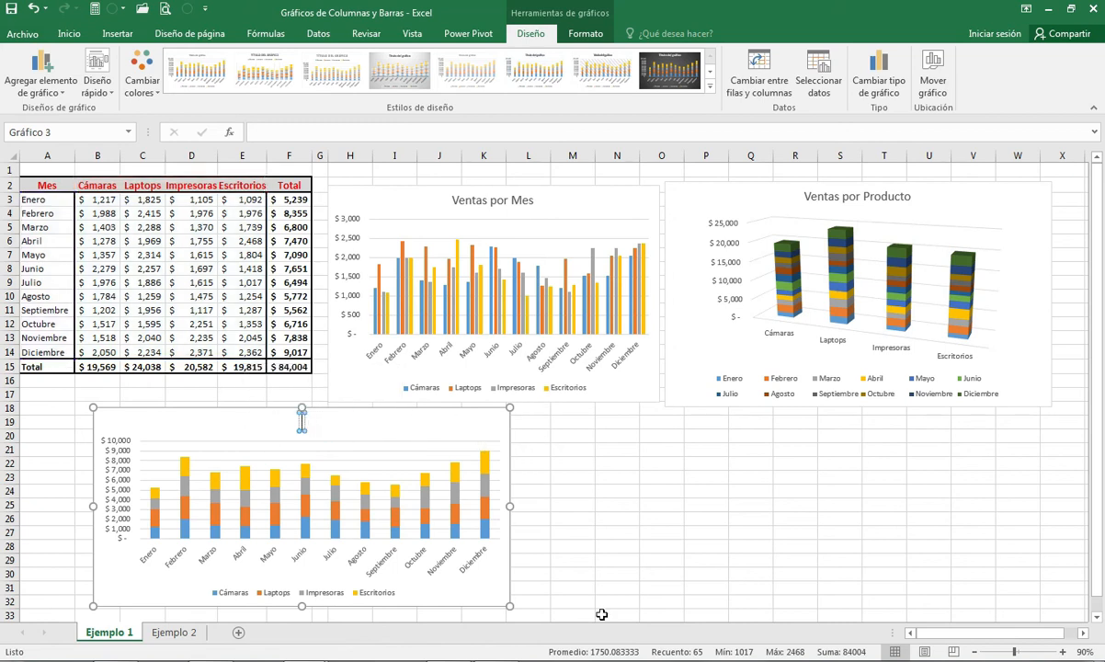
text(Ventas)
text(del Año 2019)
click(381, 414)
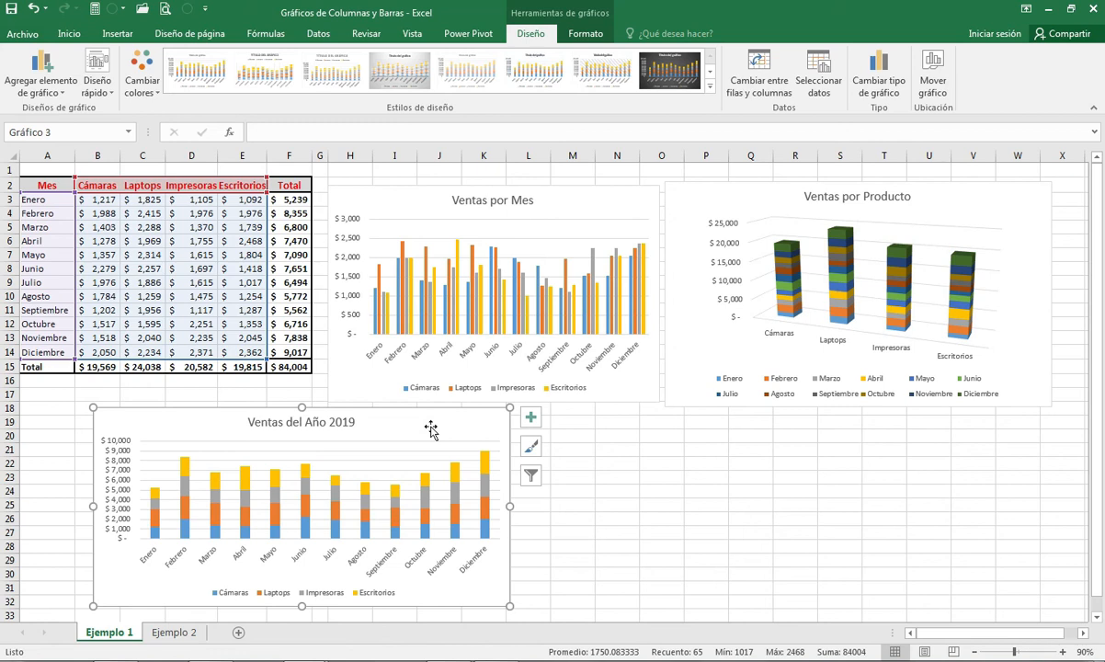
click(431, 428)
click(621, 451)
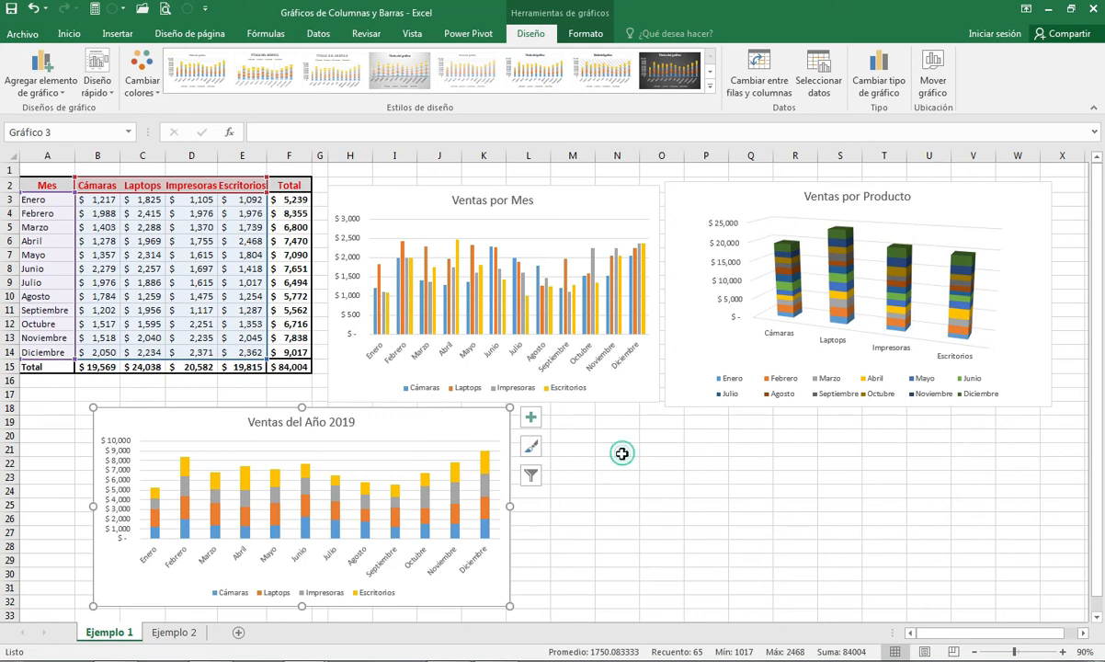
click(457, 432)
click(431, 405)
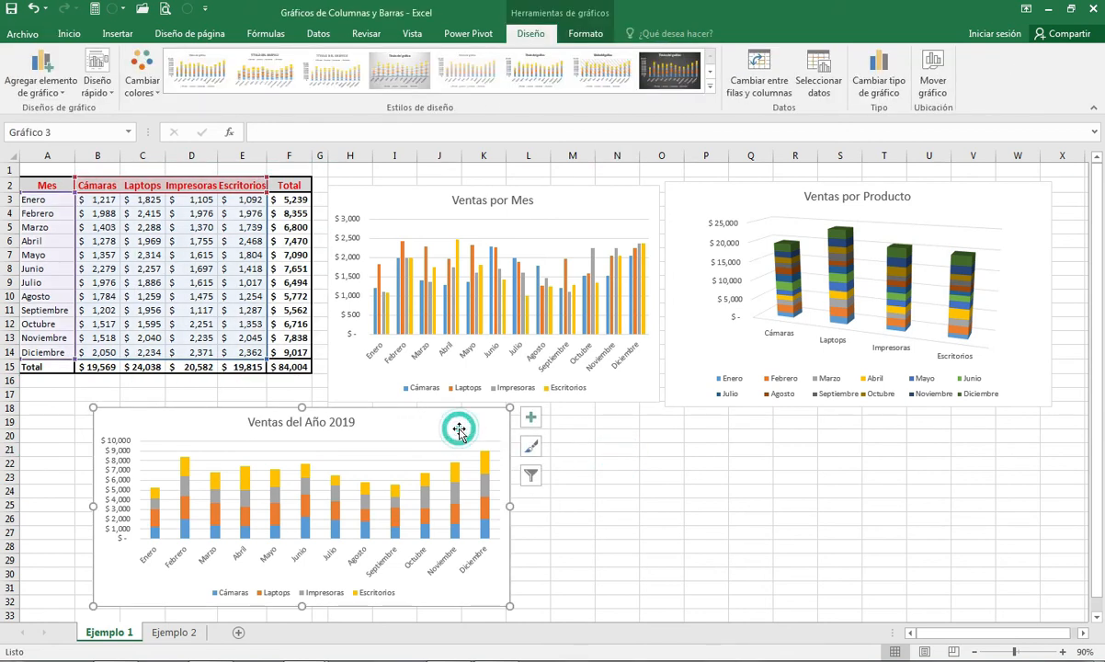
- Create a default column chart from the range A2:E14 on its own chart sheet
click(105, 276)
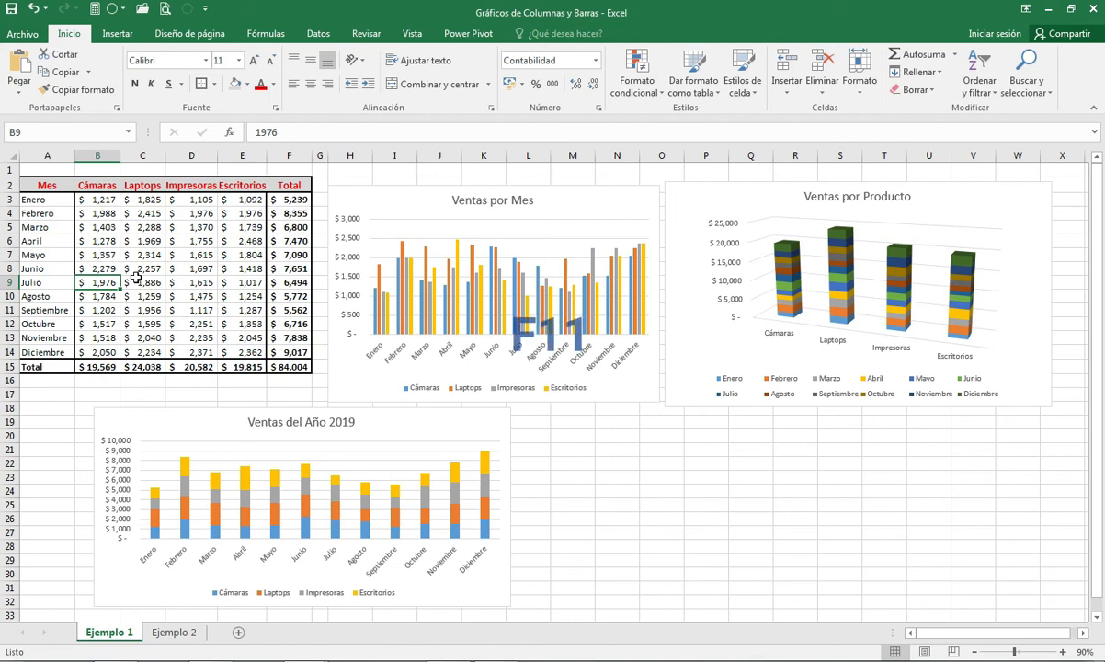
key(Up)
key(Up)
key(Up)
click(132, 244)
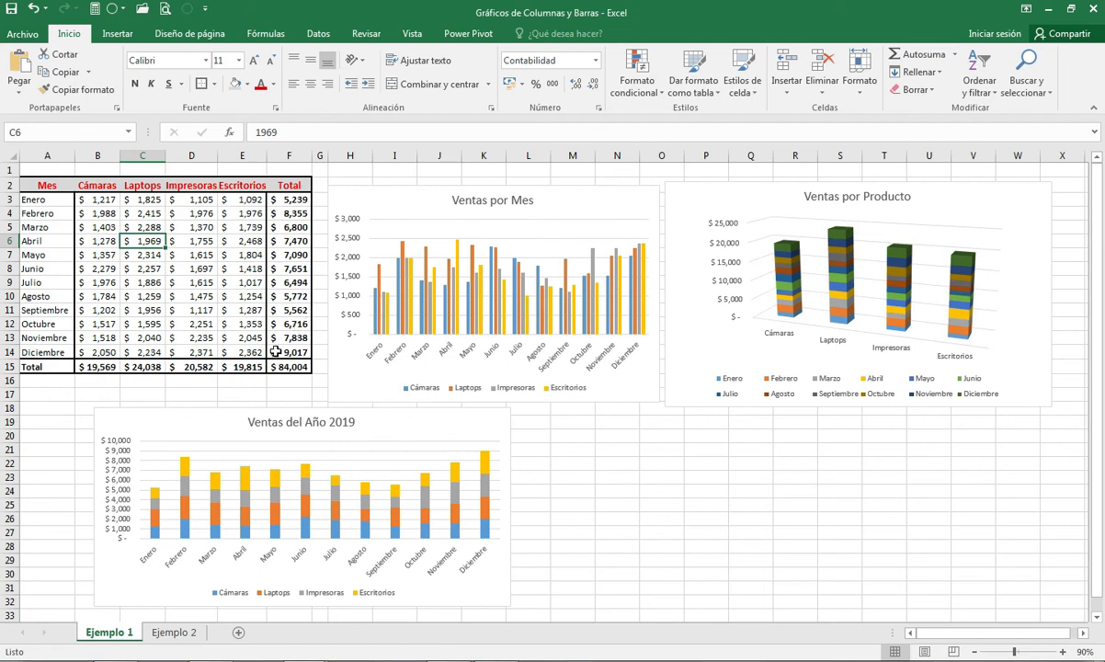
click(46, 188)
drag(46, 187, 237, 353)
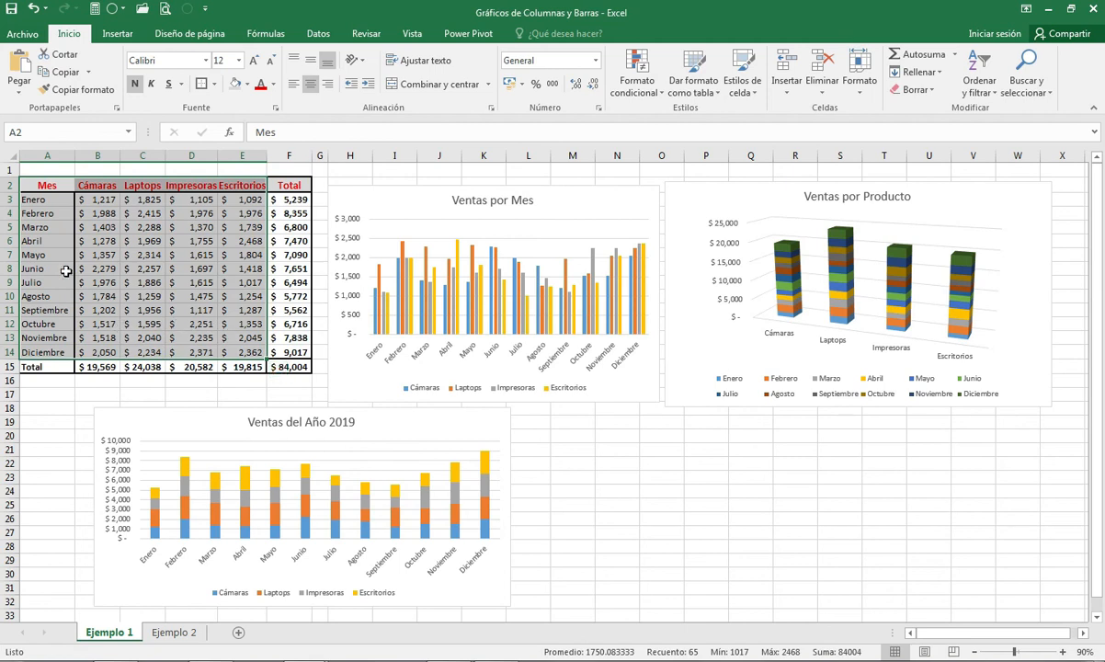
key(F11)
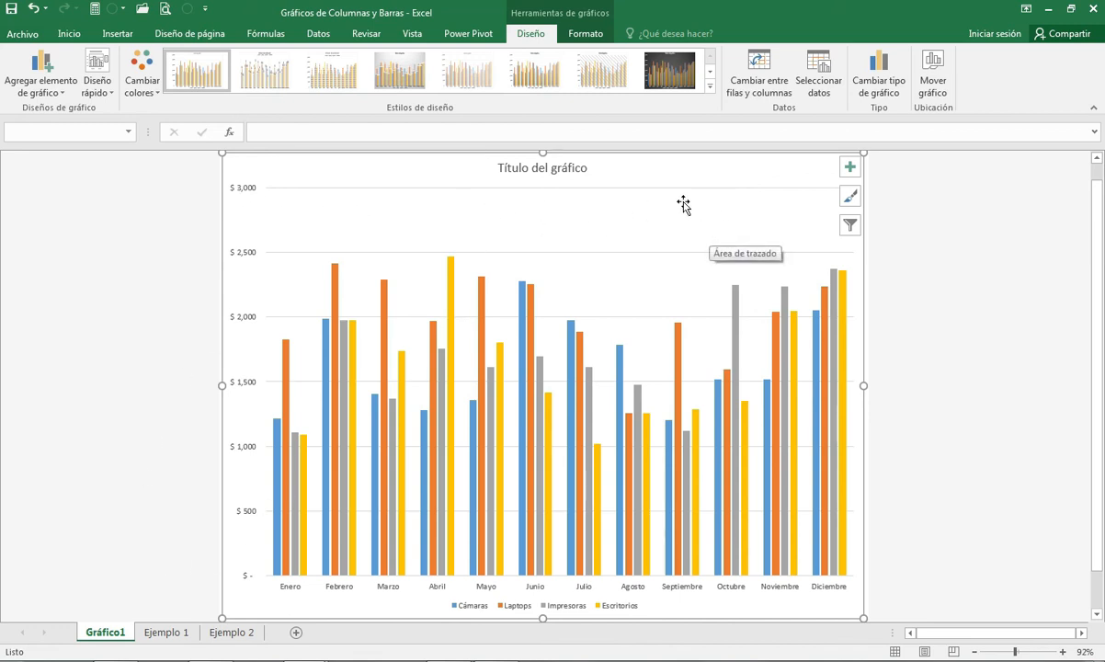
- Insert a default column chart of A2:E14 embedded in the Ejemplo 1 sheet and place it beside the Ventas del Año 2019 chart
click(184, 636)
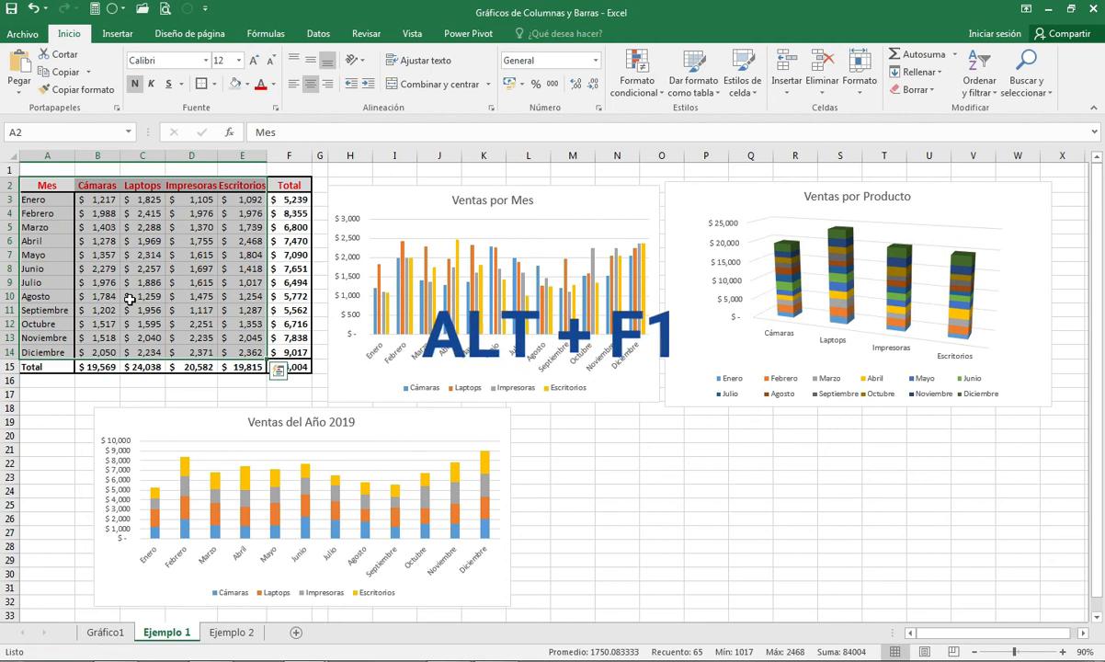
key(alt+F1)
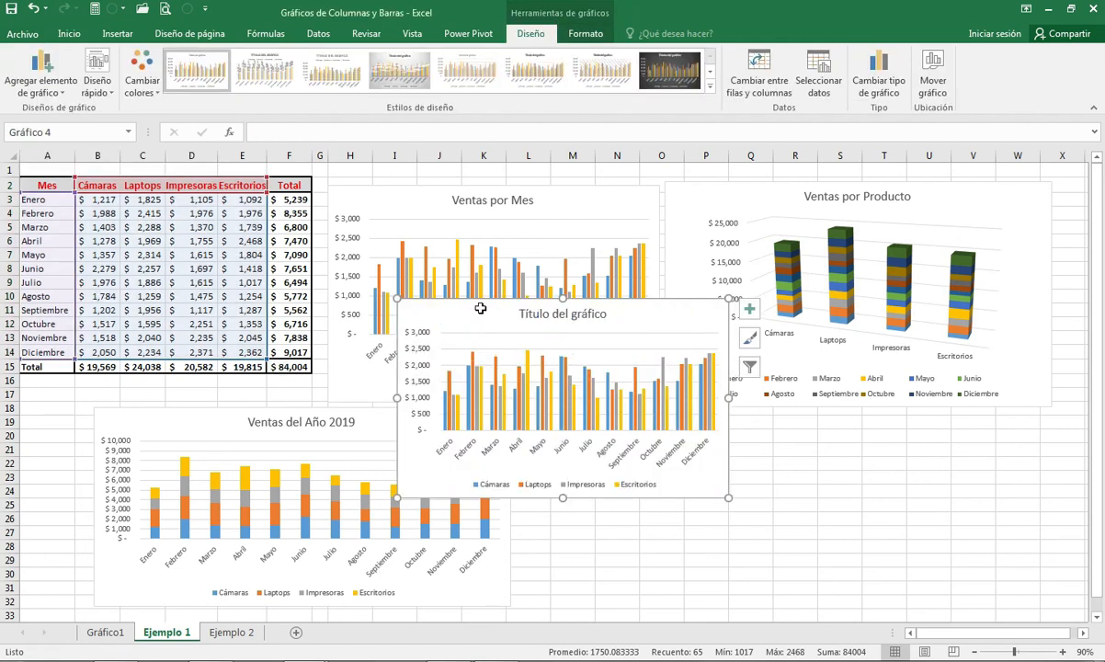
drag(665, 313, 838, 457)
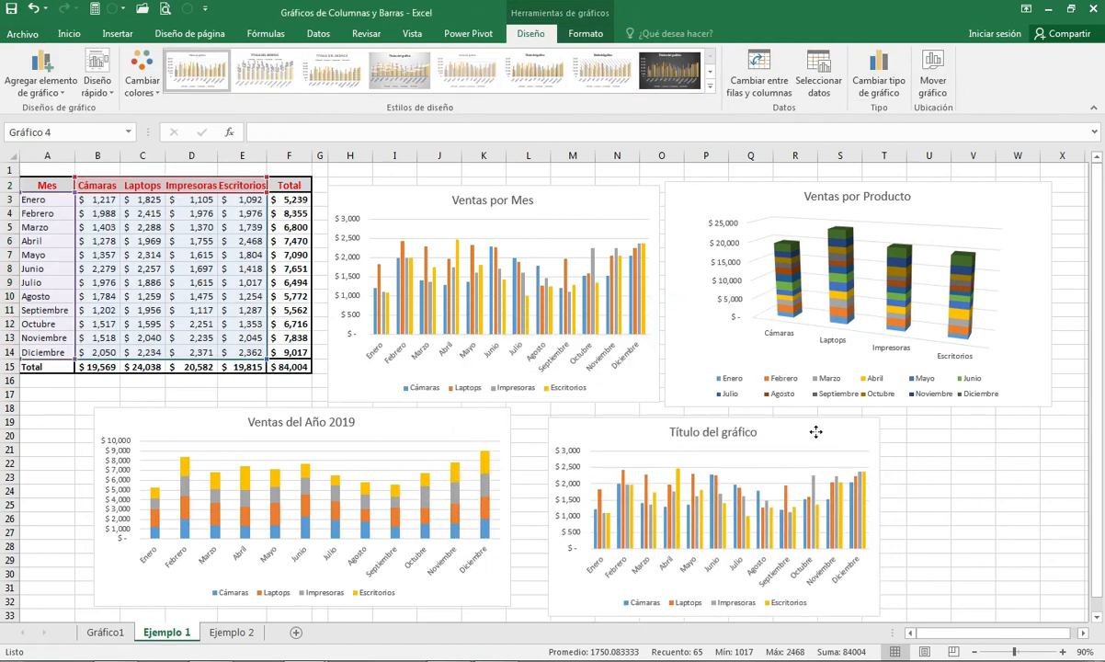
- Hide the gridlines on the Ejemplo 1 sheet
click(1020, 463)
click(408, 33)
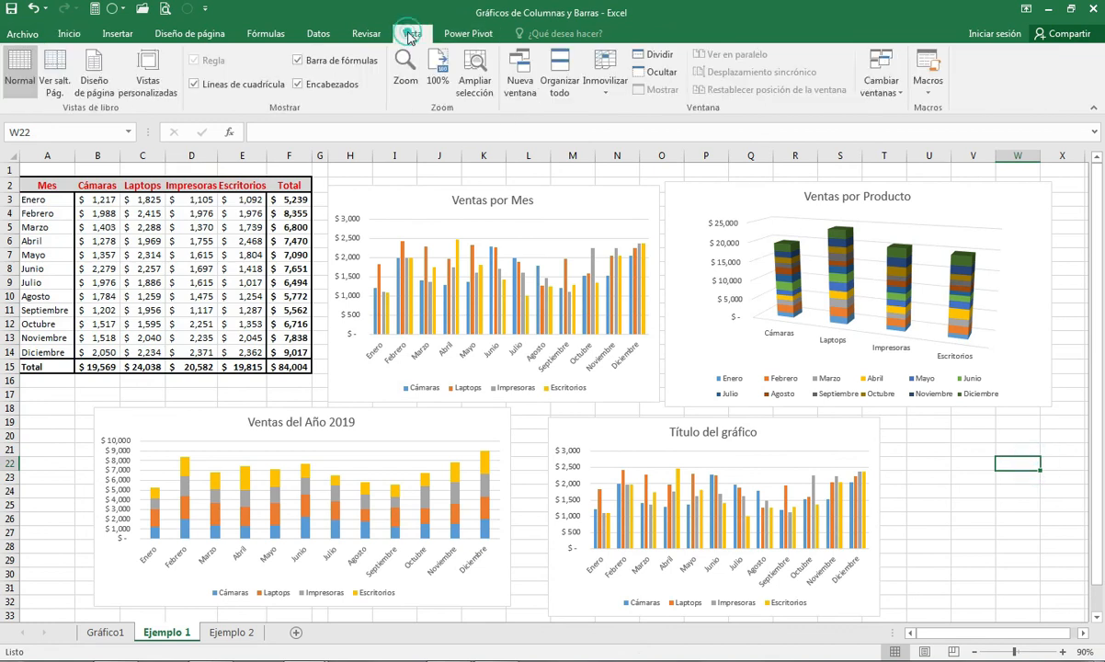
click(260, 83)
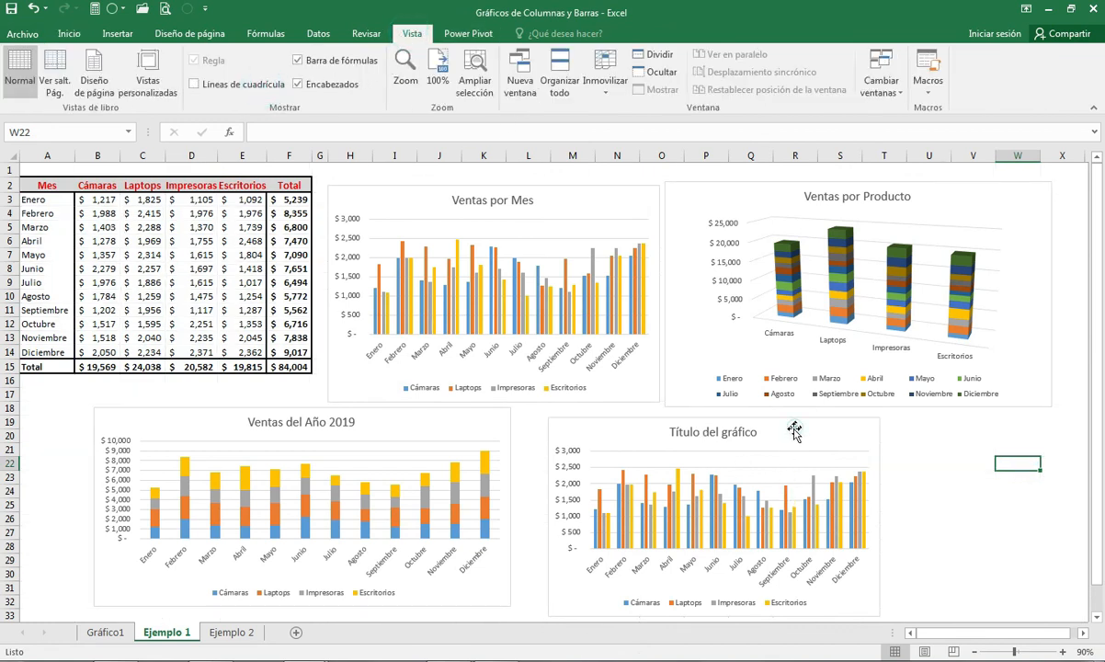
- Widen the untitled column chart slightly toward the Ventas del Año 2019 chart
click(742, 415)
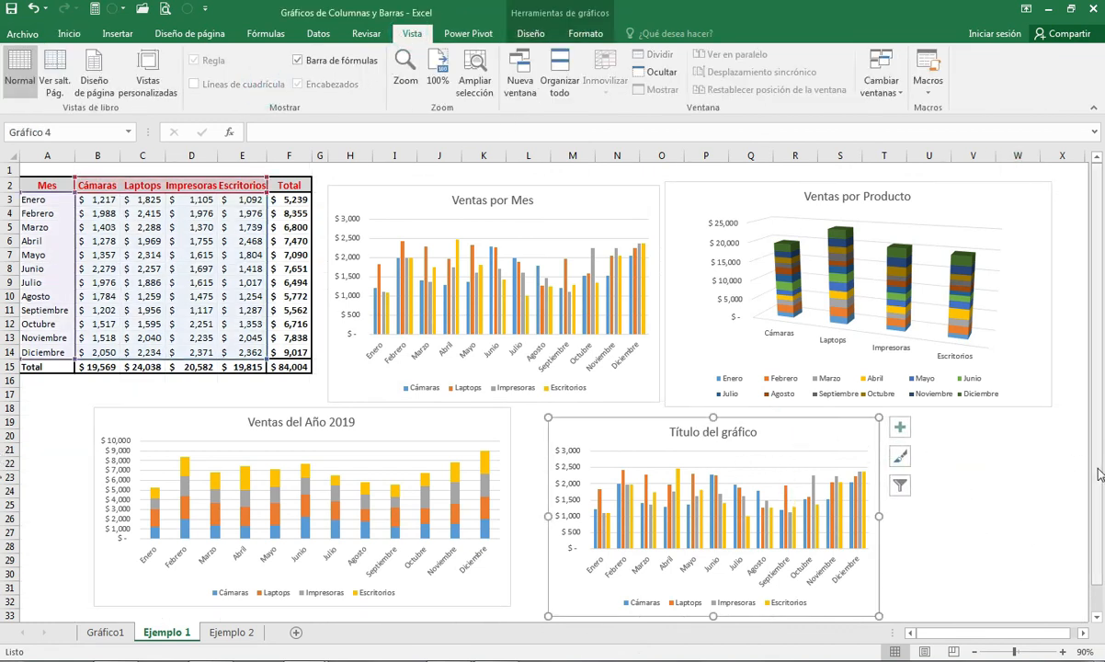
scroll(1030, 437, down, 1)
drag(548, 402, 537, 405)
click(1000, 457)
scroll(934, 455, up, 1)
scroll(934, 455, down, 2)
scroll(934, 455, up, 2)
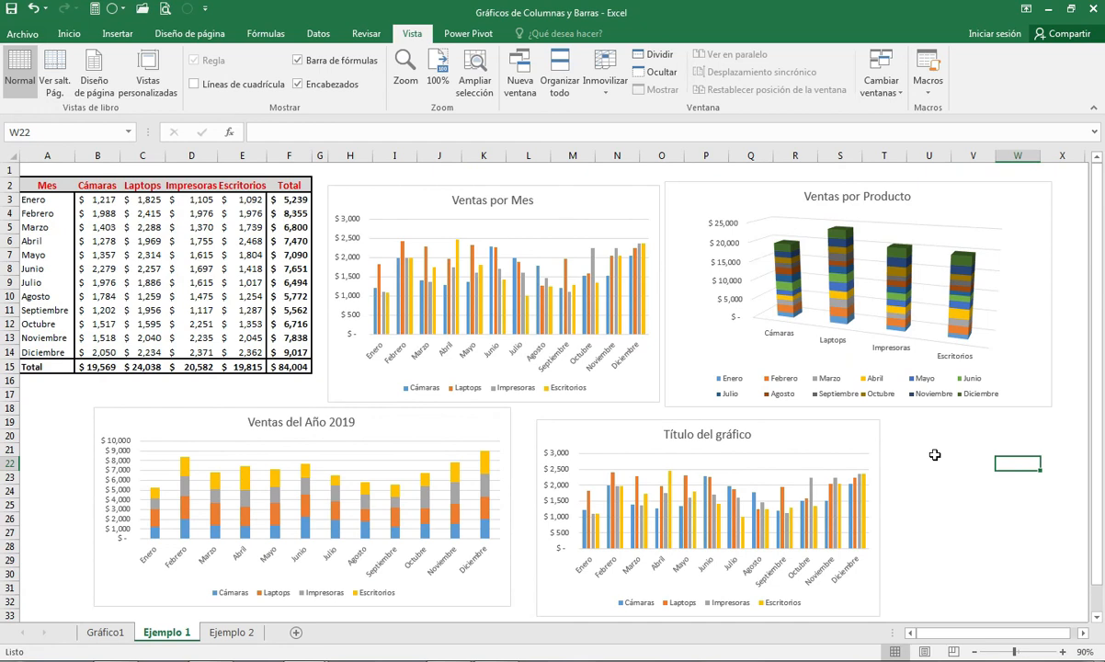
click(589, 191)
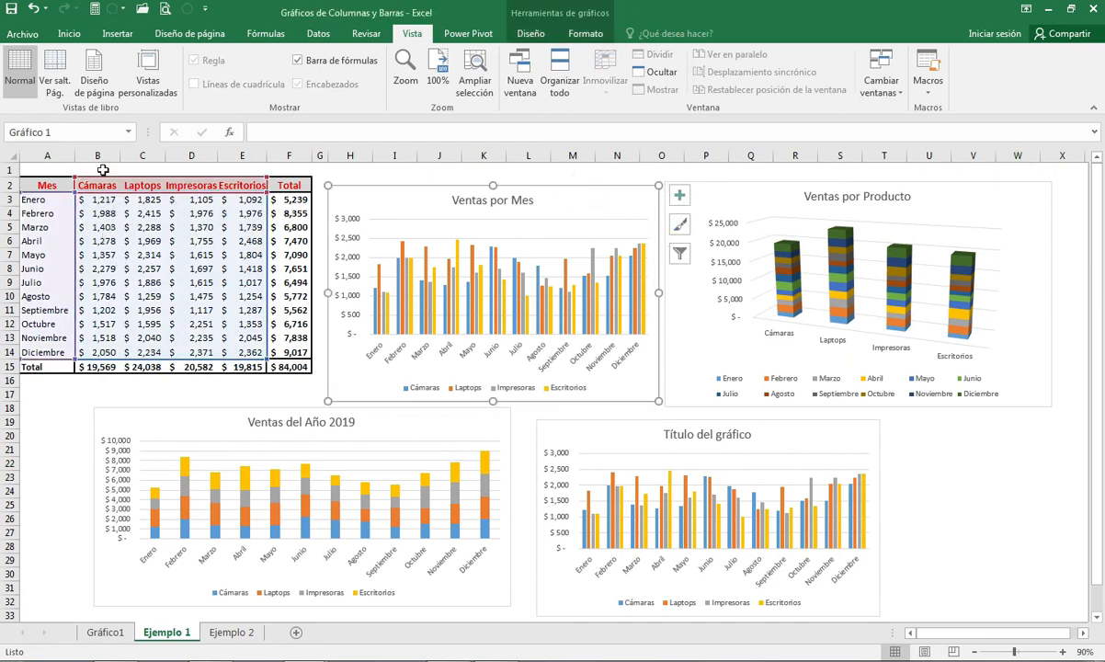
click(118, 33)
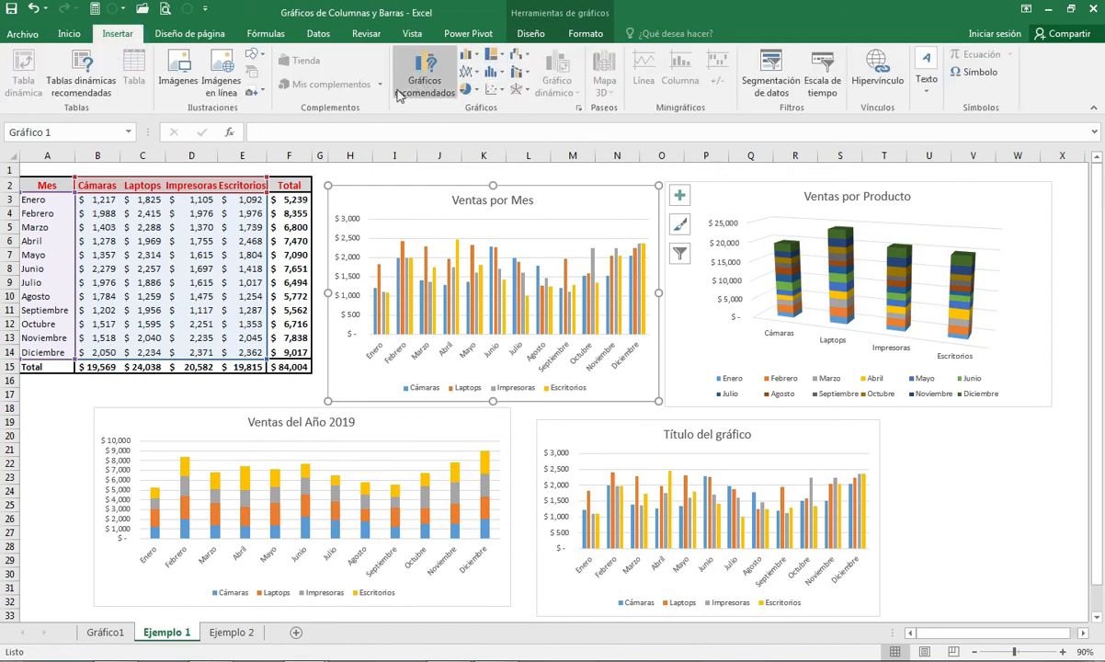
click(713, 193)
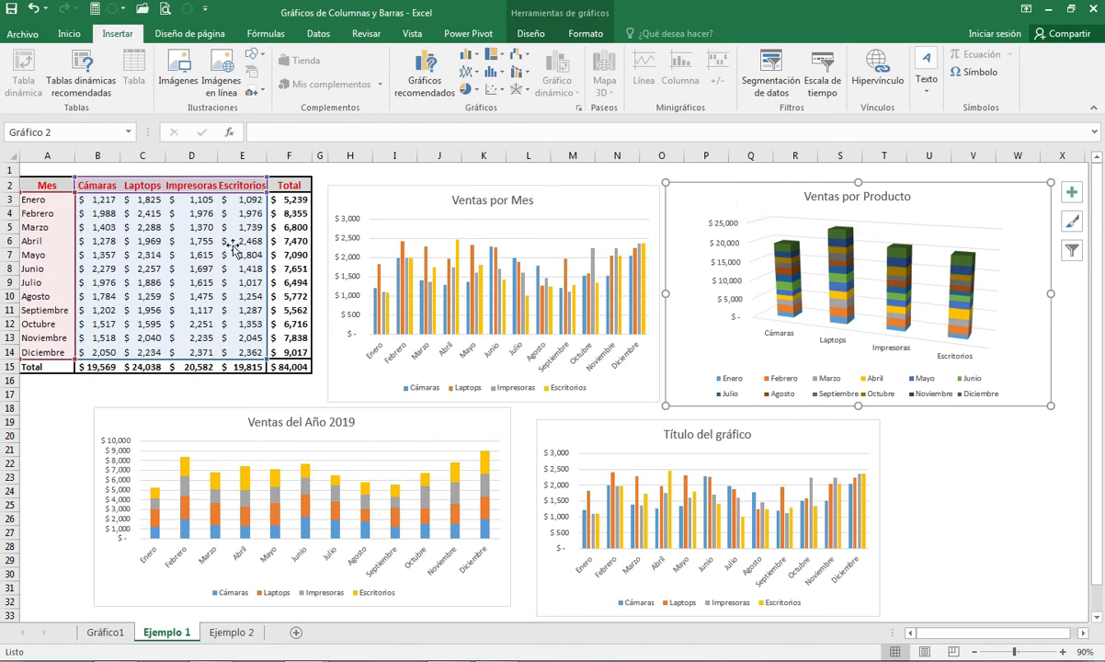
drag(50, 185, 259, 348)
click(278, 369)
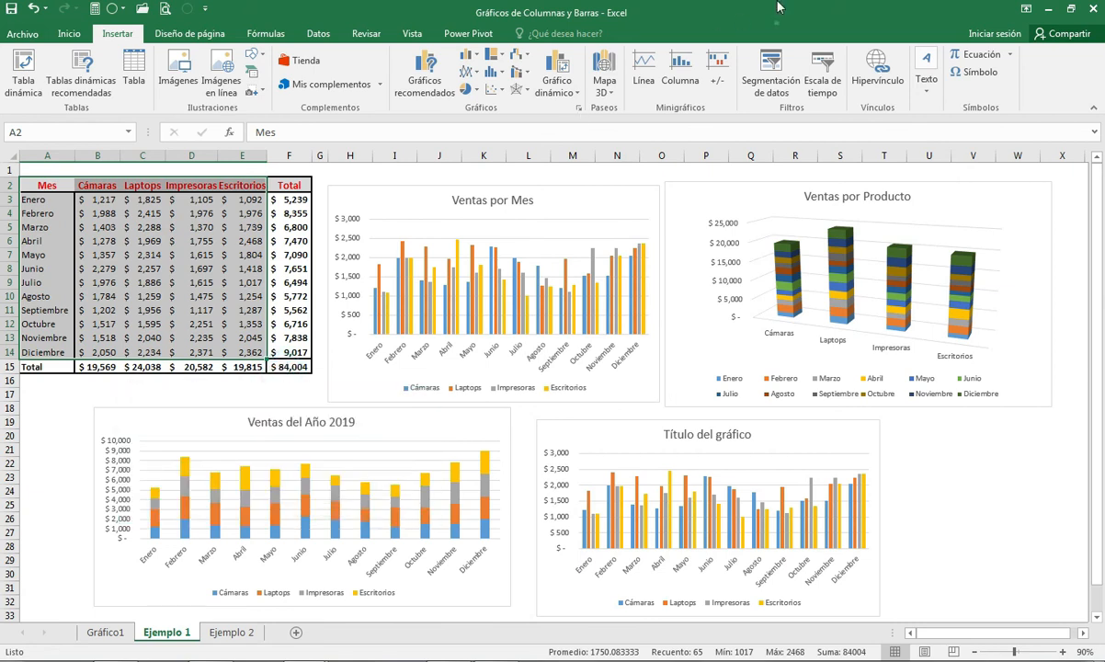
click(145, 321)
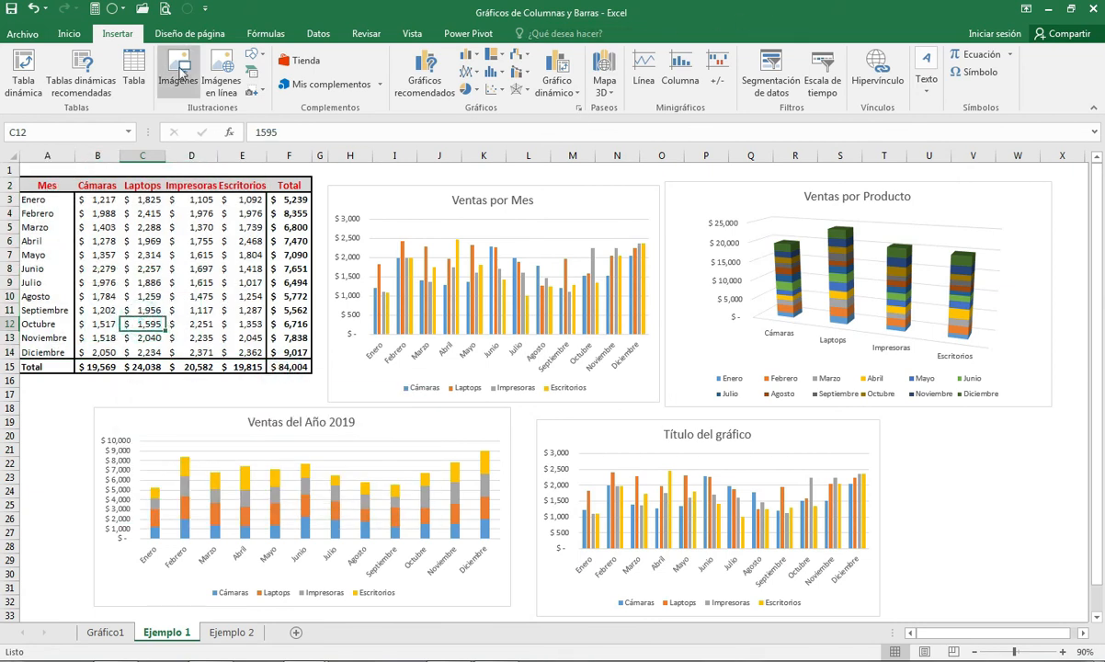
- Review the recommended charts for the monthly sales table without inserting one, and view the column chart on the Gráfico1 sheet
click(418, 85)
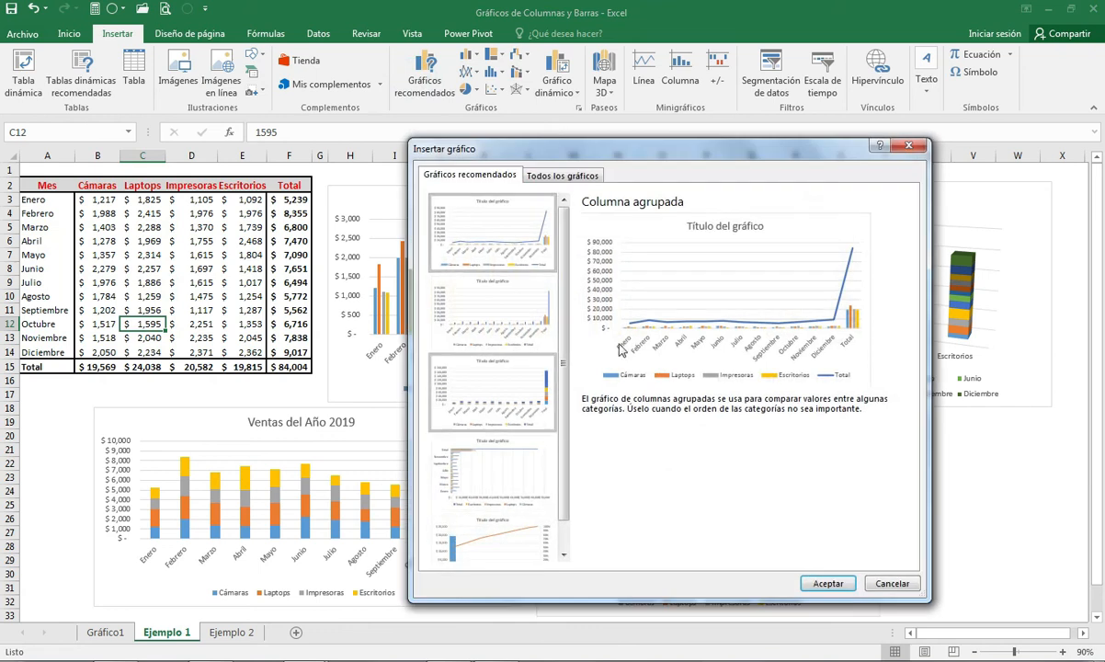
click(852, 141)
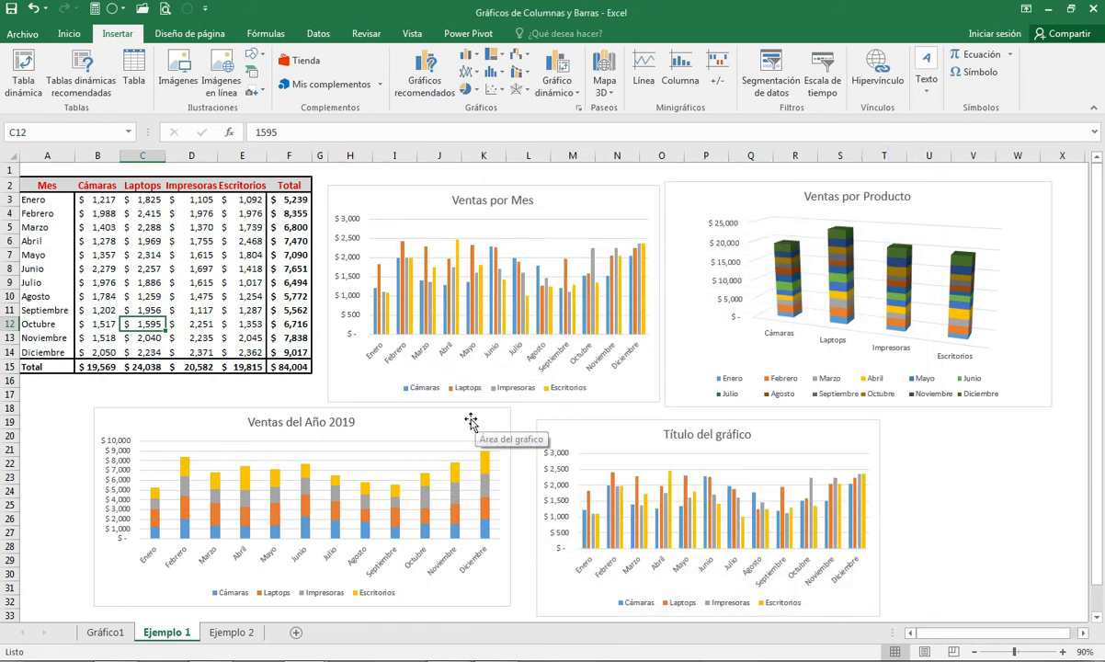
click(103, 634)
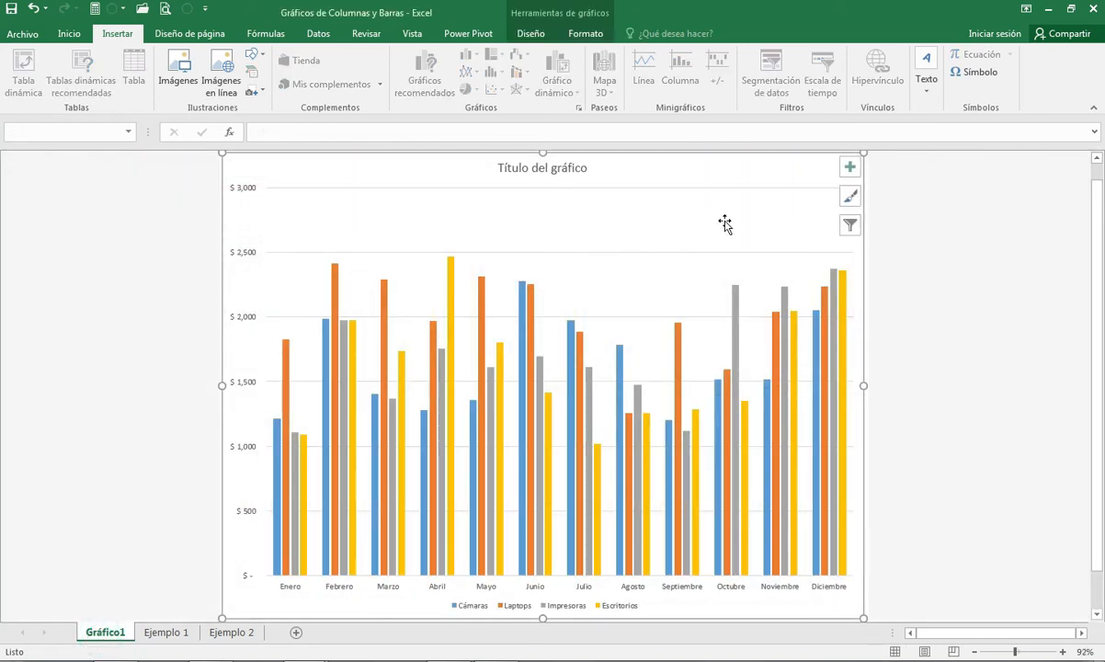
click(159, 633)
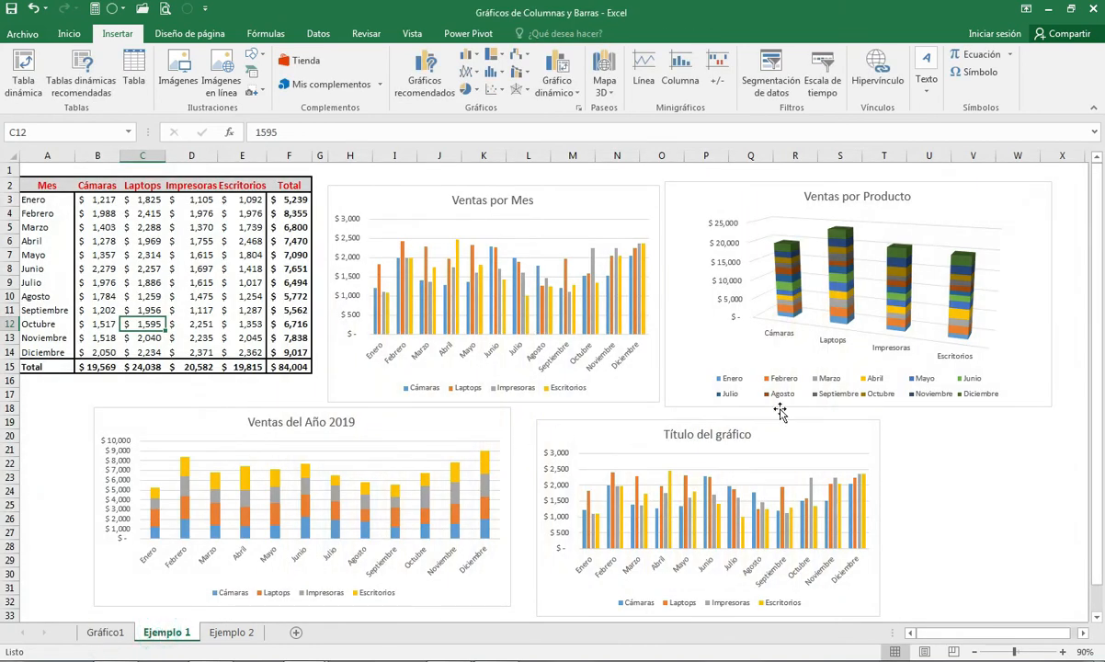
- Move the untitled column chart on the Ejemplo 1 sheet slightly upward and deselect it
drag(846, 444, 843, 441)
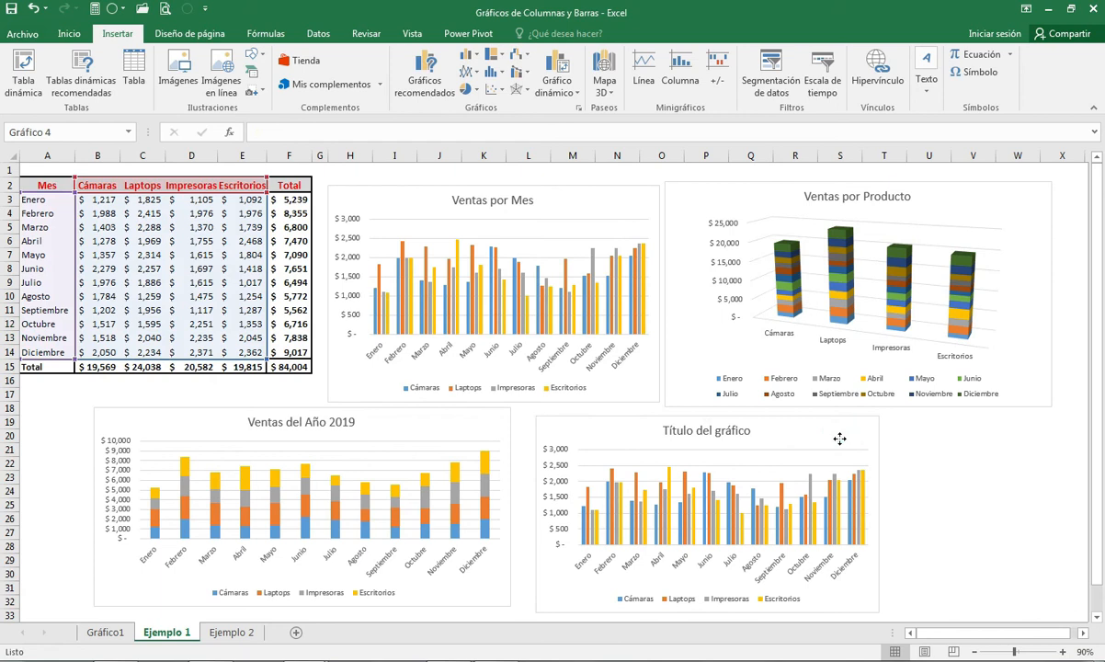
click(985, 460)
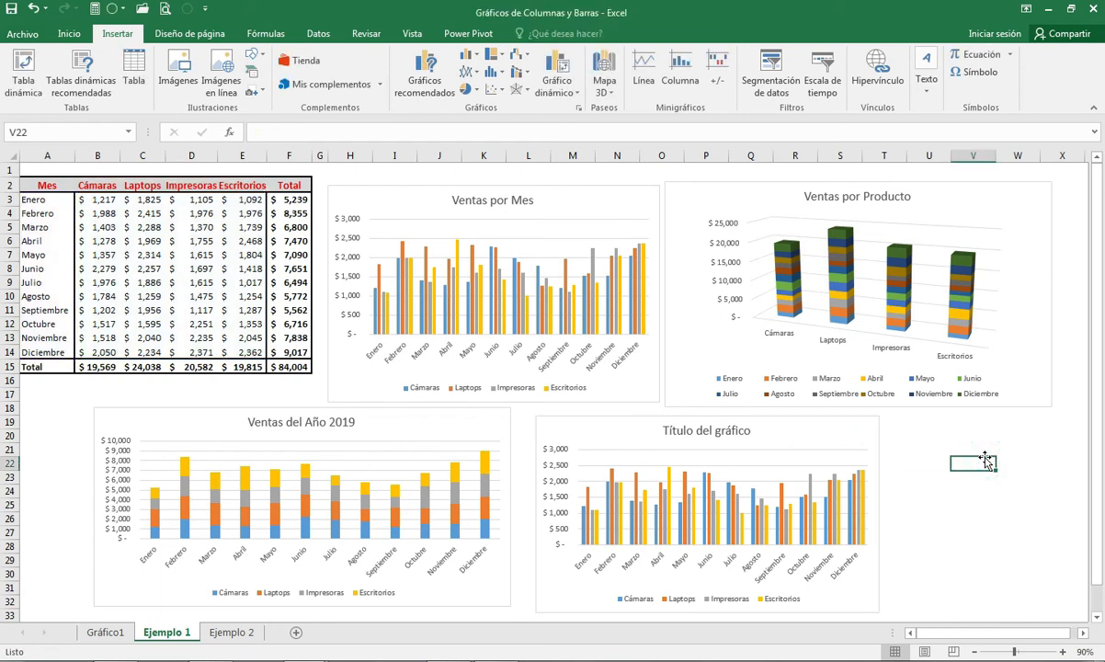